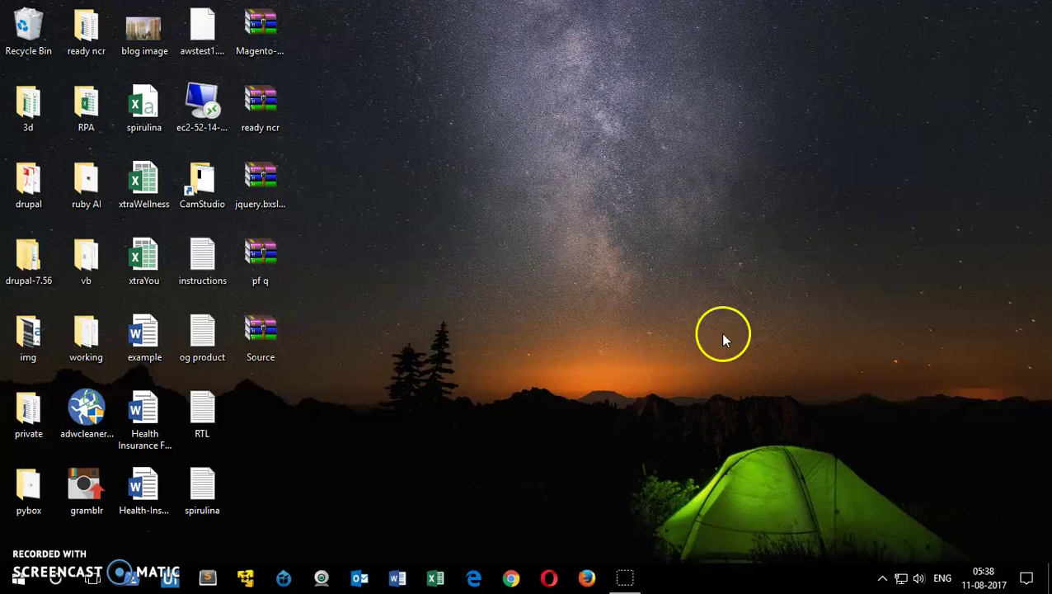
Open the desktop's example Word document, which Word reports it cannot open
mouse_move(157, 330)
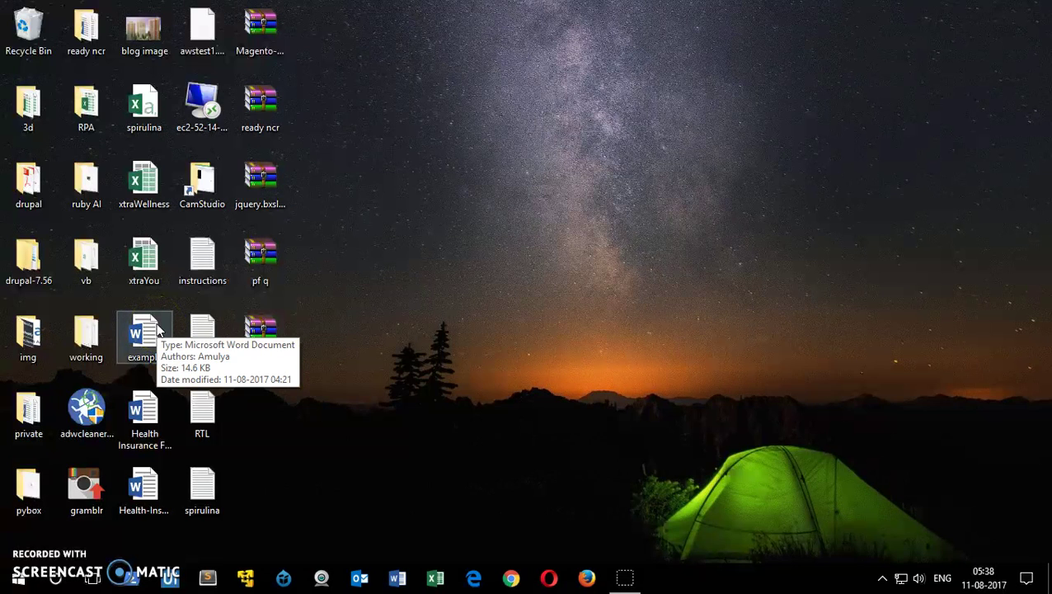
double_click(158, 331)
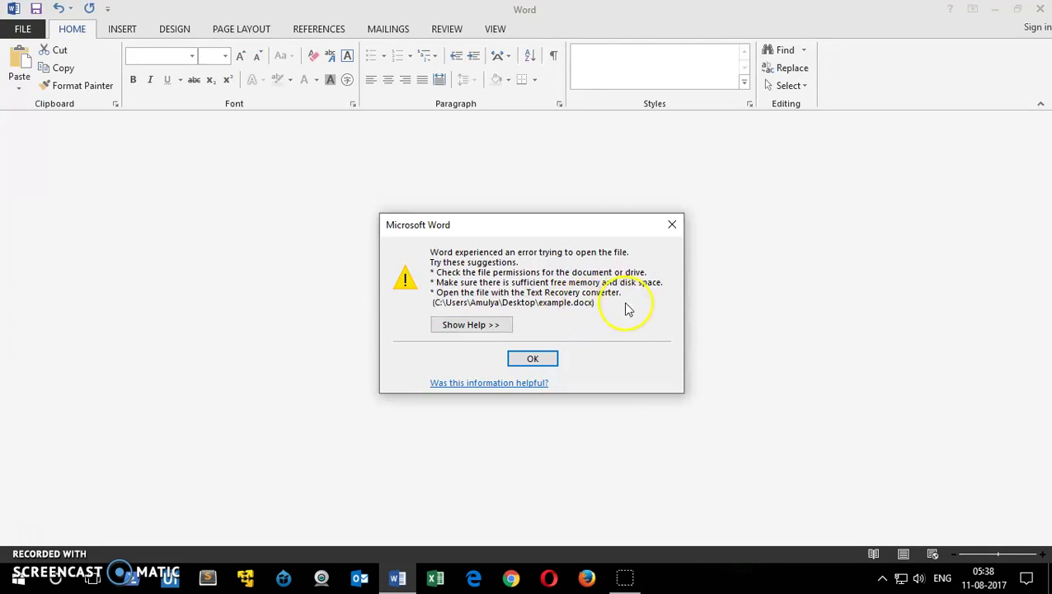
Expand the error's help on Open and Repair and Recover Text from Any File, then dismiss it
click(472, 324)
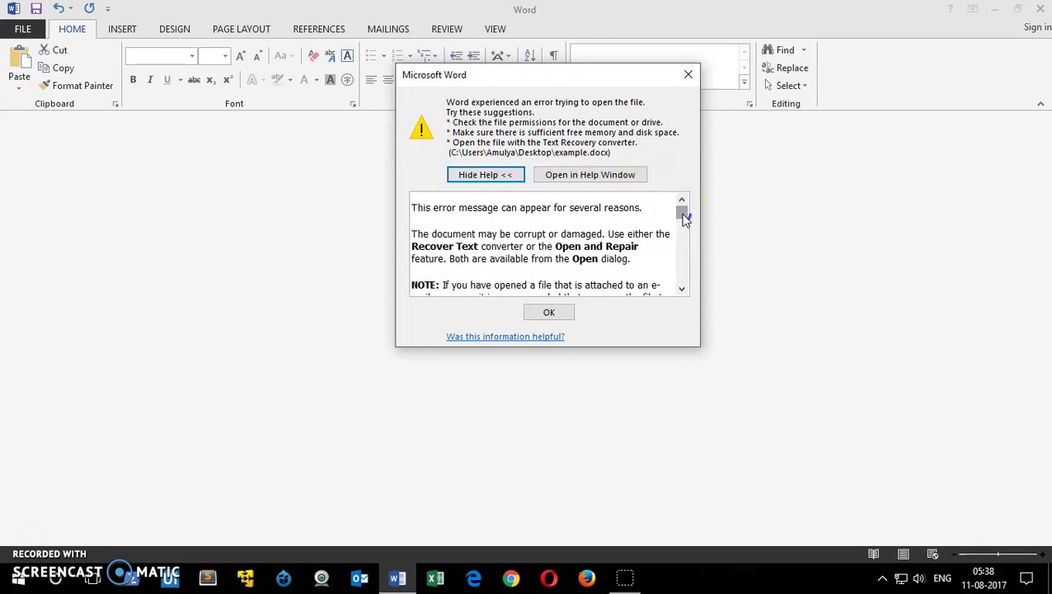
mouse_move(684, 216)
mouse_down()
mouse_move(679, 251)
mouse_move(679, 225)
mouse_up()
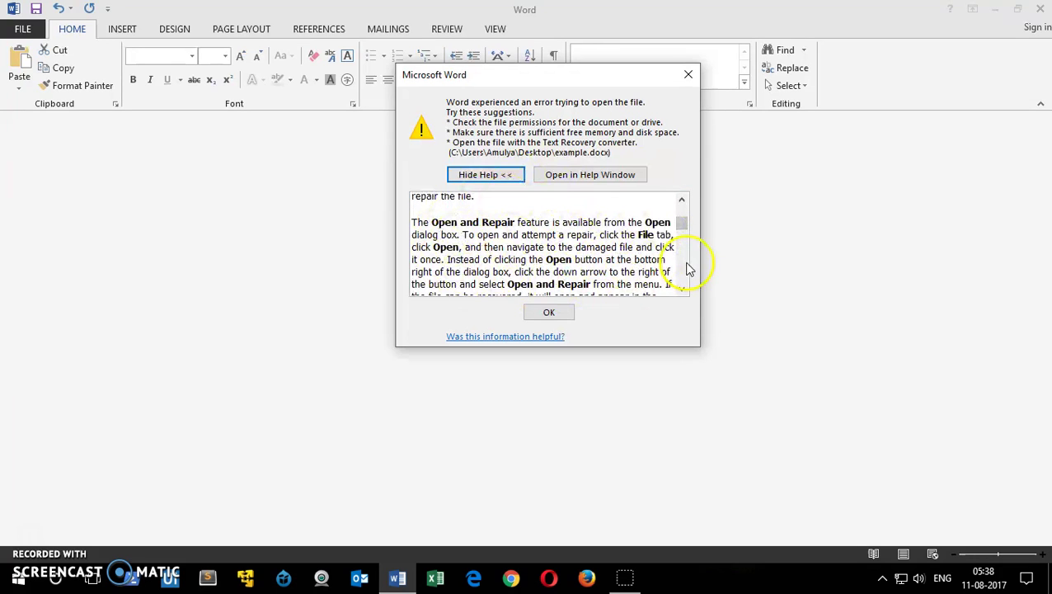
click(682, 201)
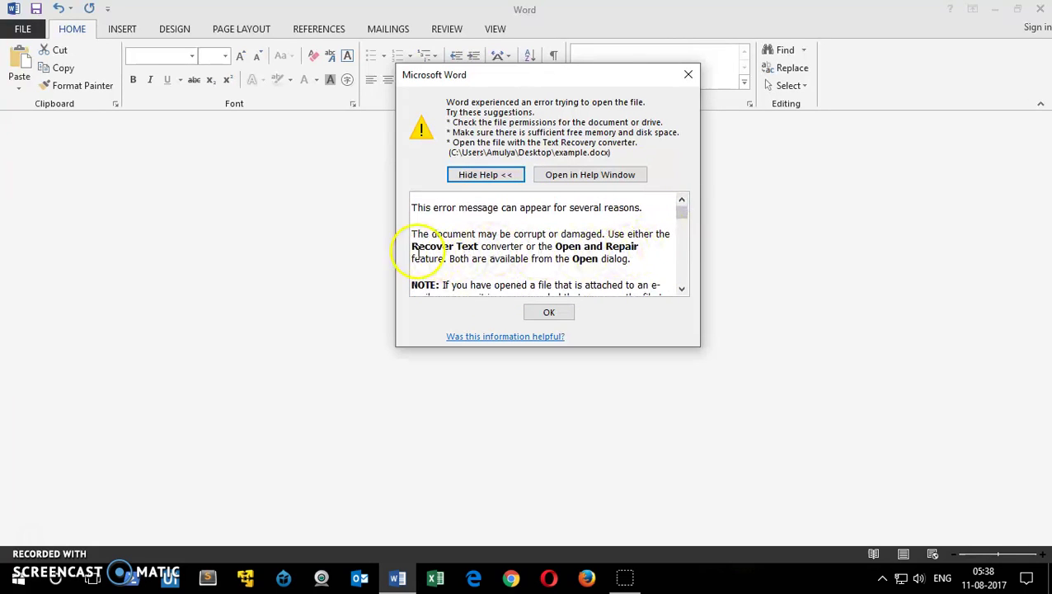
click(682, 289)
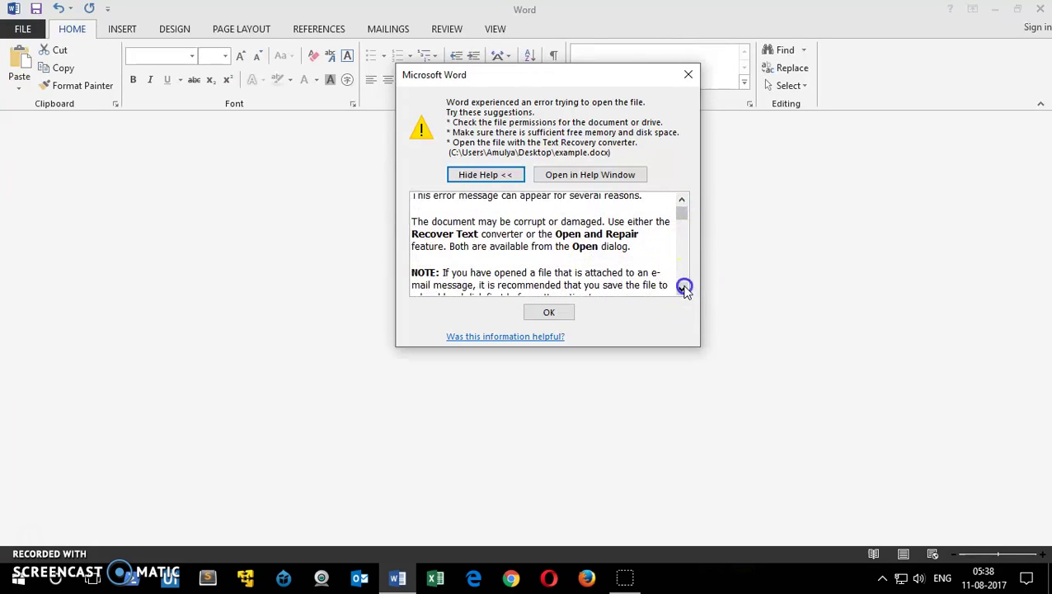
click(683, 287)
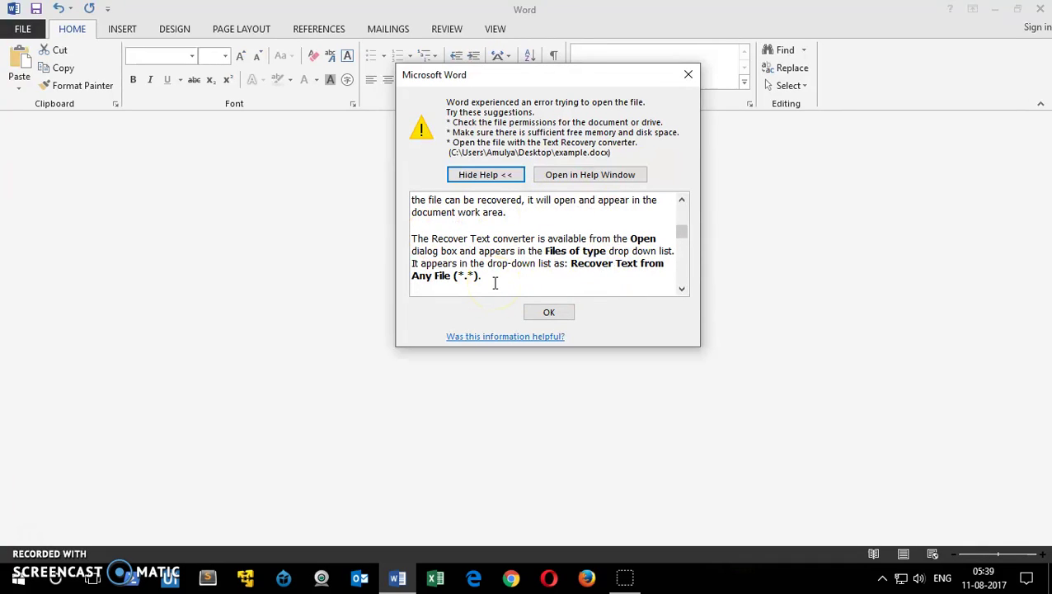
click(550, 314)
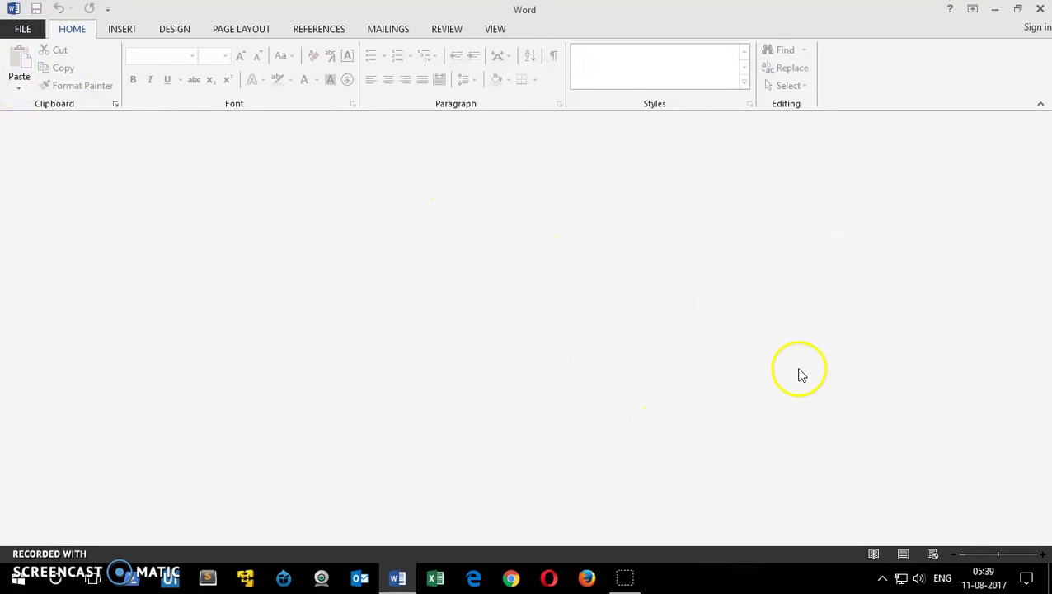
click(27, 29)
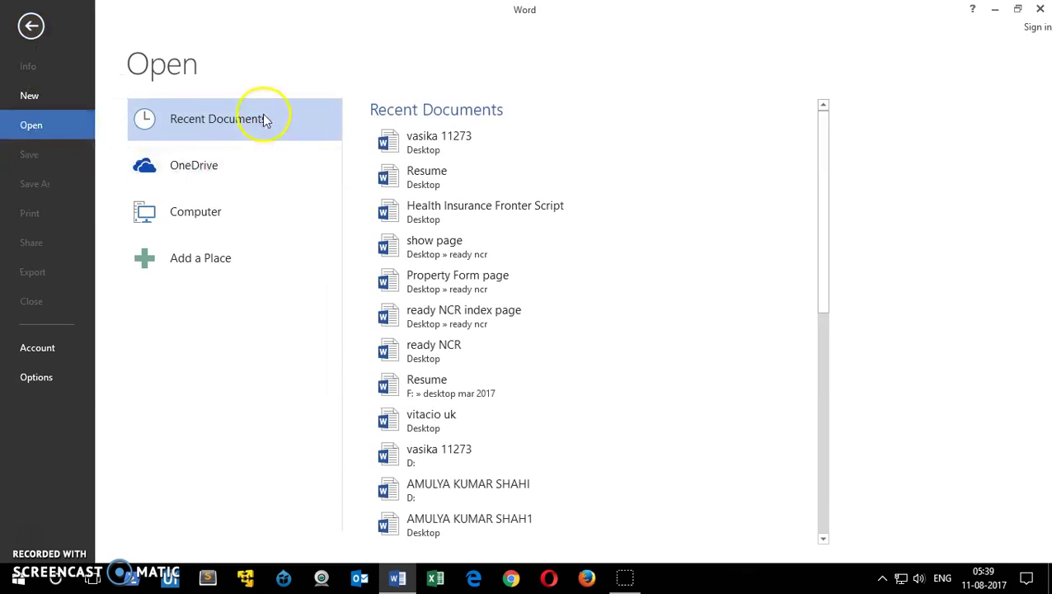
click(207, 229)
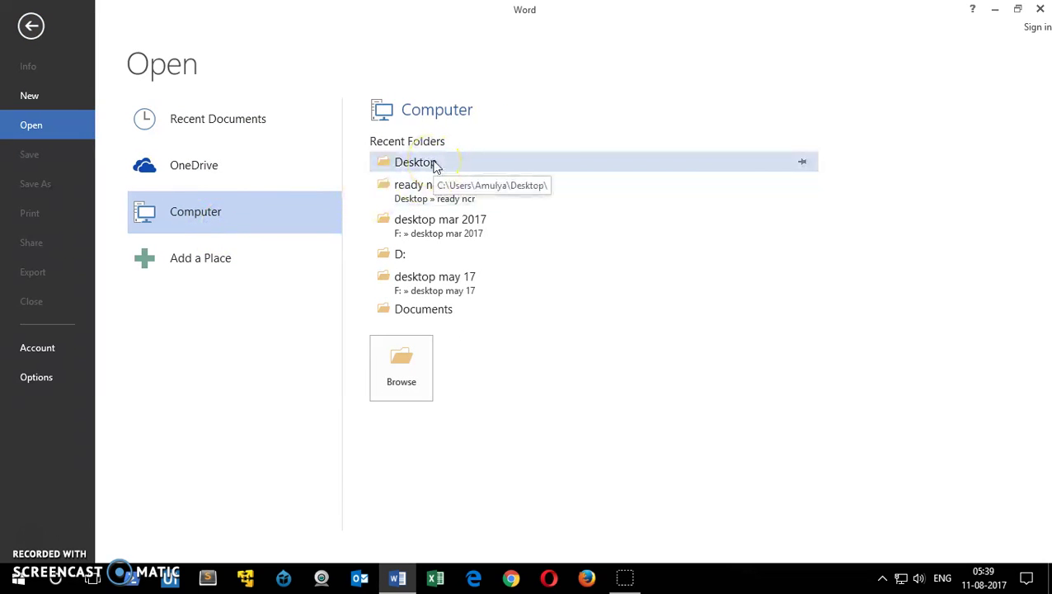
click(435, 164)
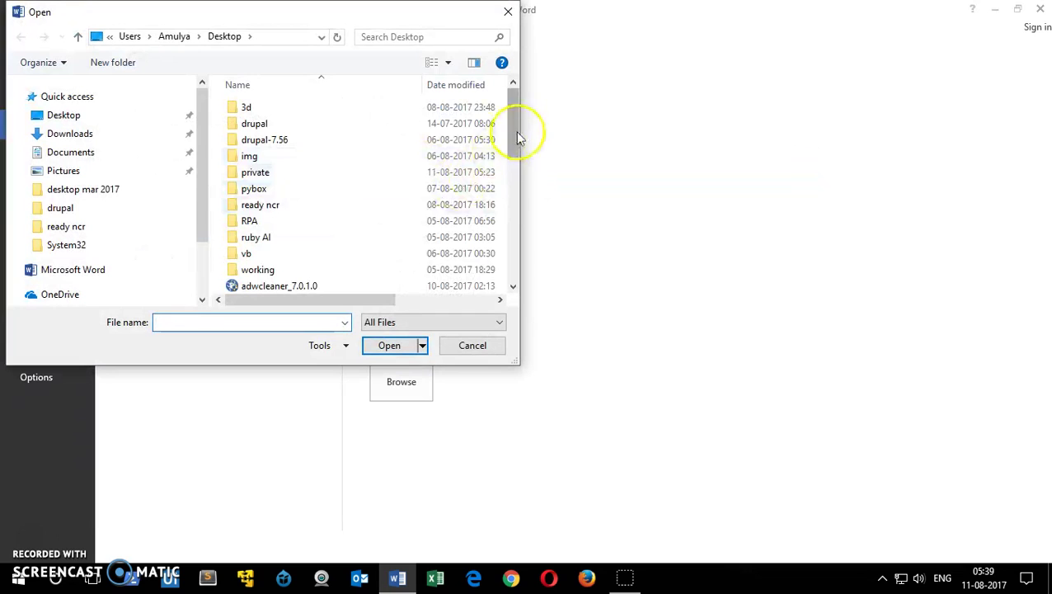
scroll(513, 136, down, 3)
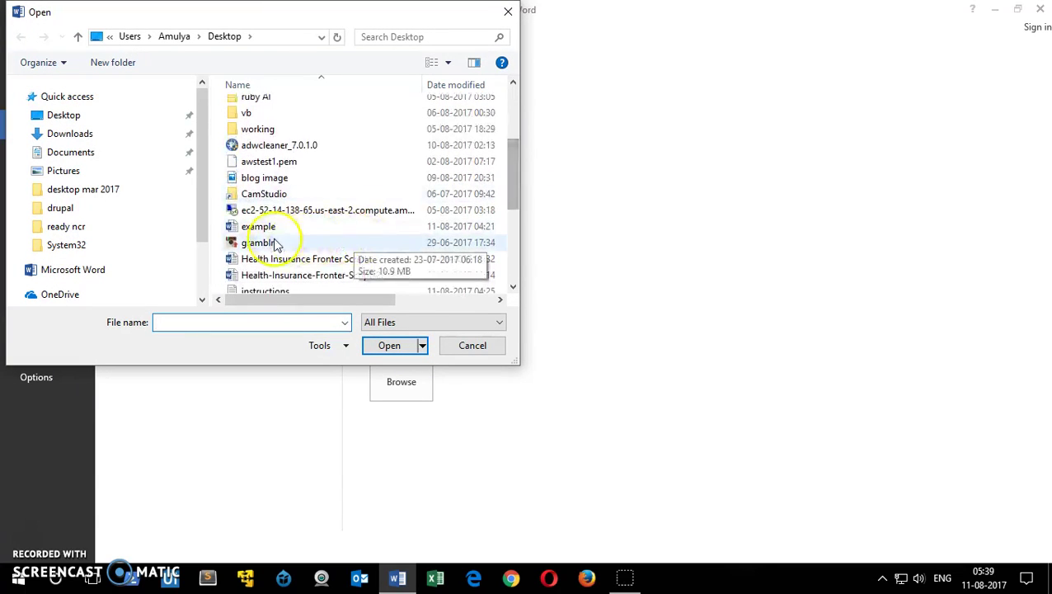
click(273, 230)
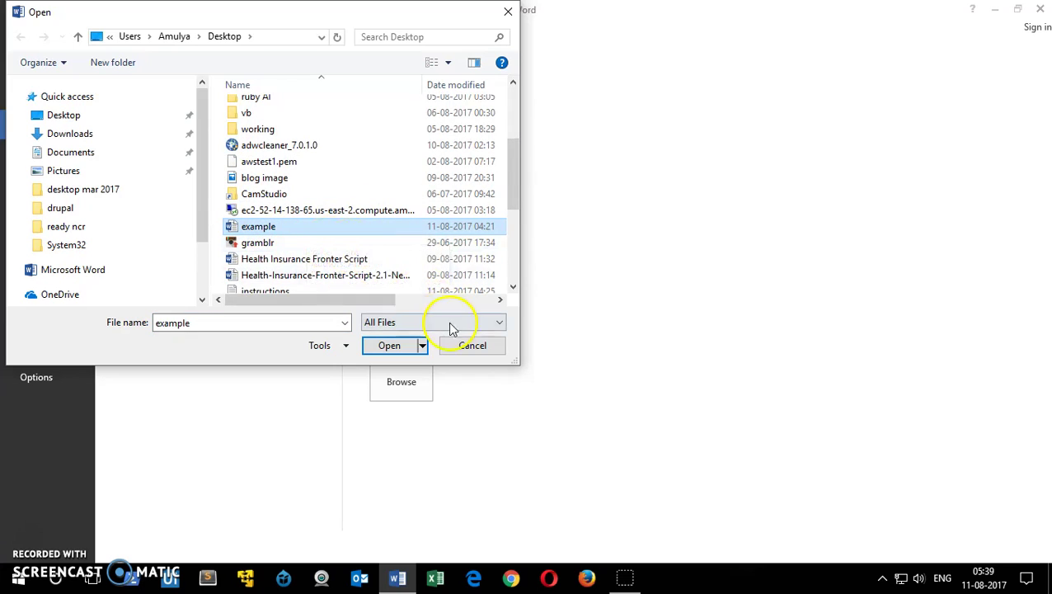
click(410, 345)
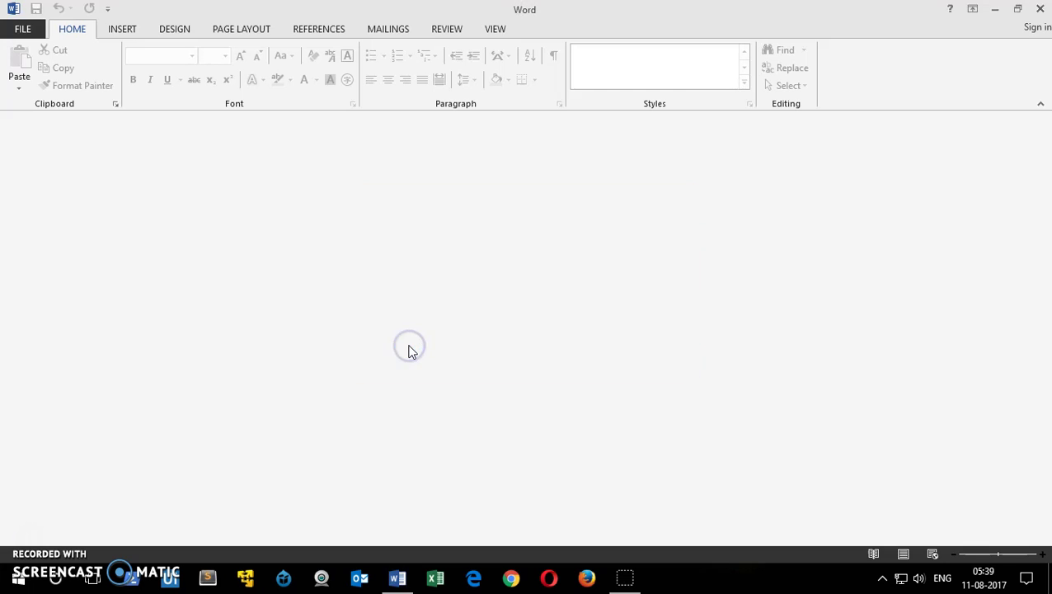
click(531, 361)
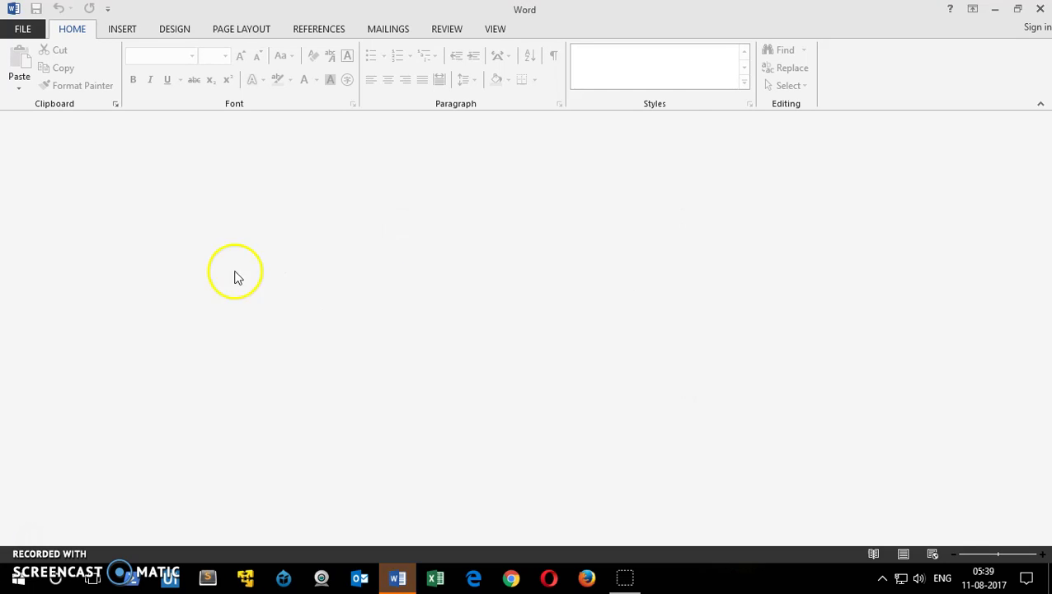
Locate example in the Desktop folder and open it with Open and Repair
click(22, 29)
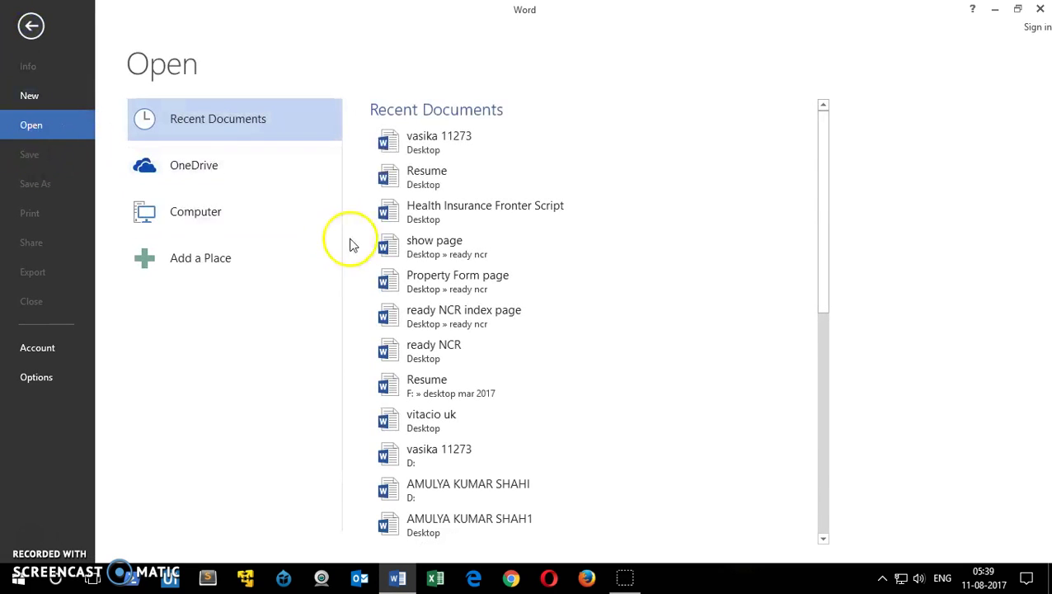
click(219, 219)
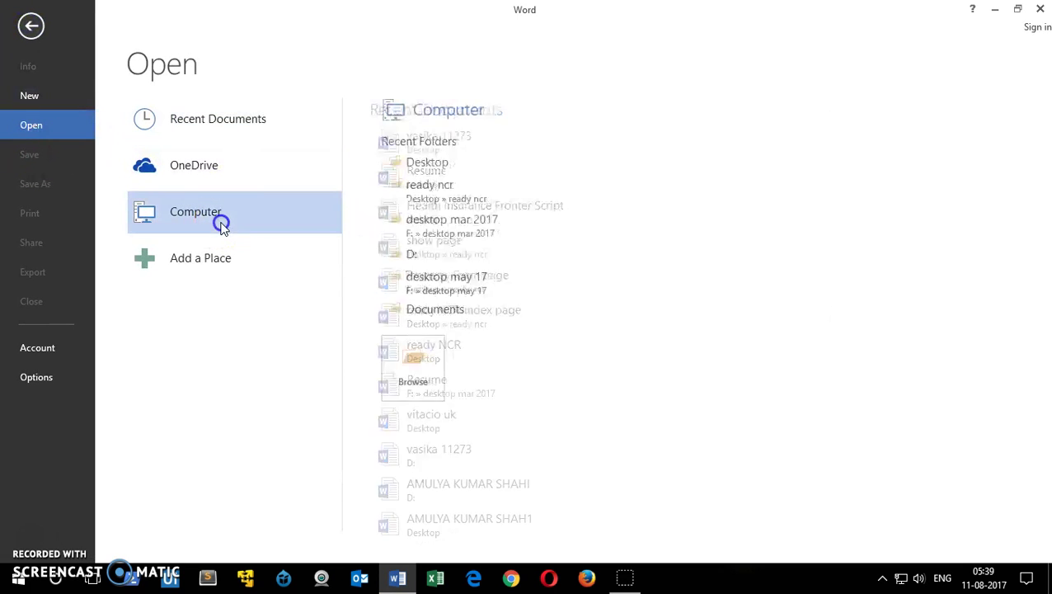
click(456, 161)
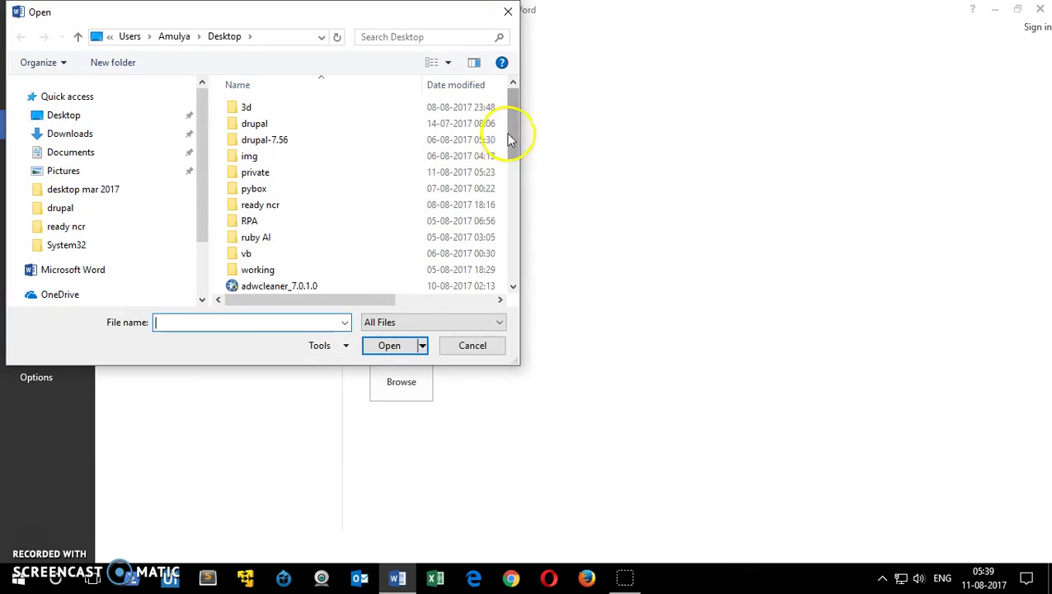
drag(507, 133, 505, 200)
click(264, 180)
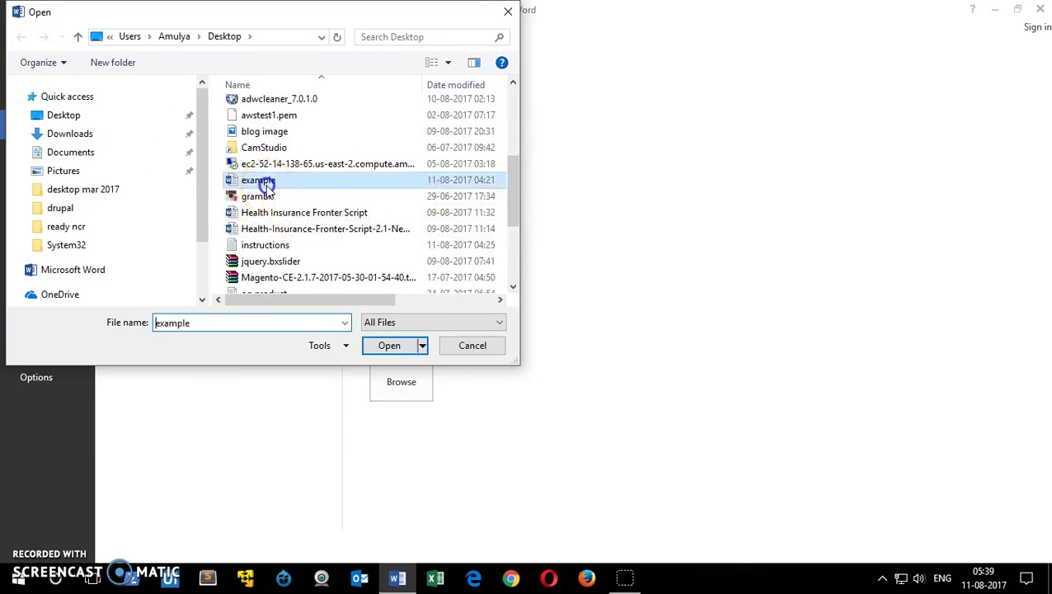
click(421, 346)
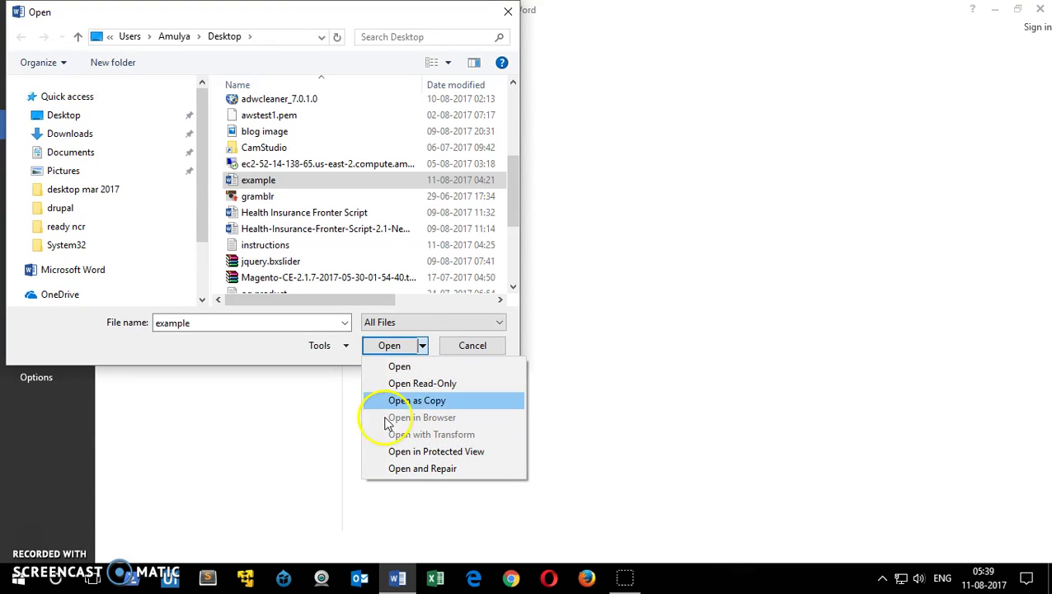
click(411, 469)
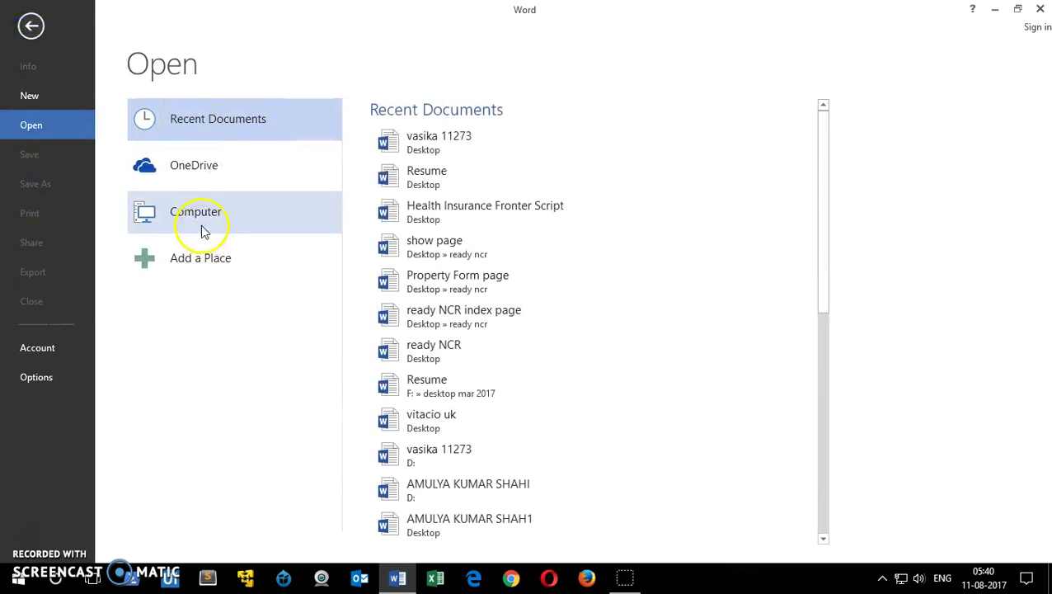
click(199, 216)
click(396, 169)
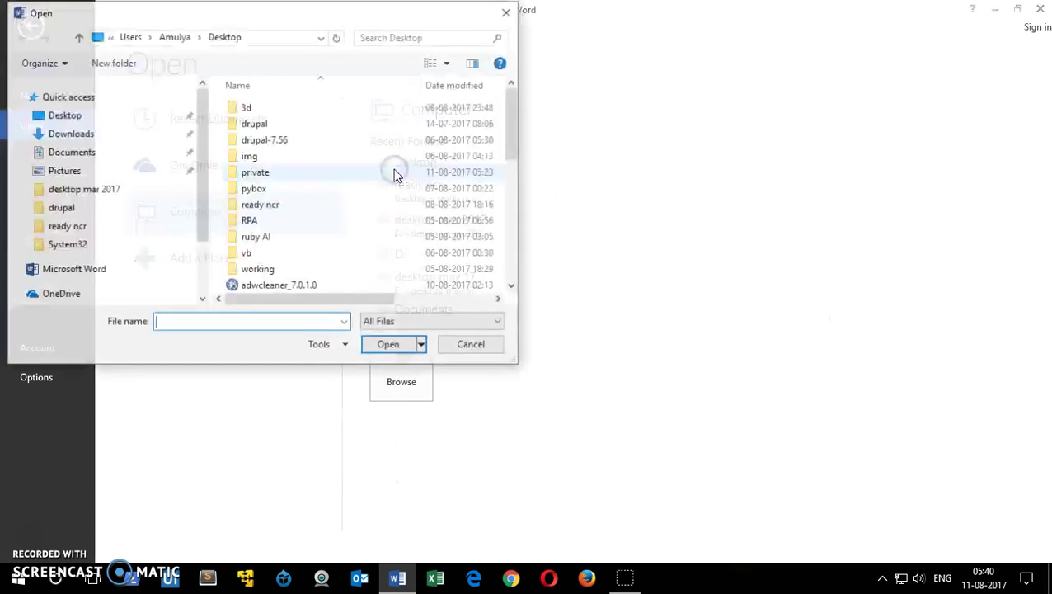
drag(515, 136, 512, 205)
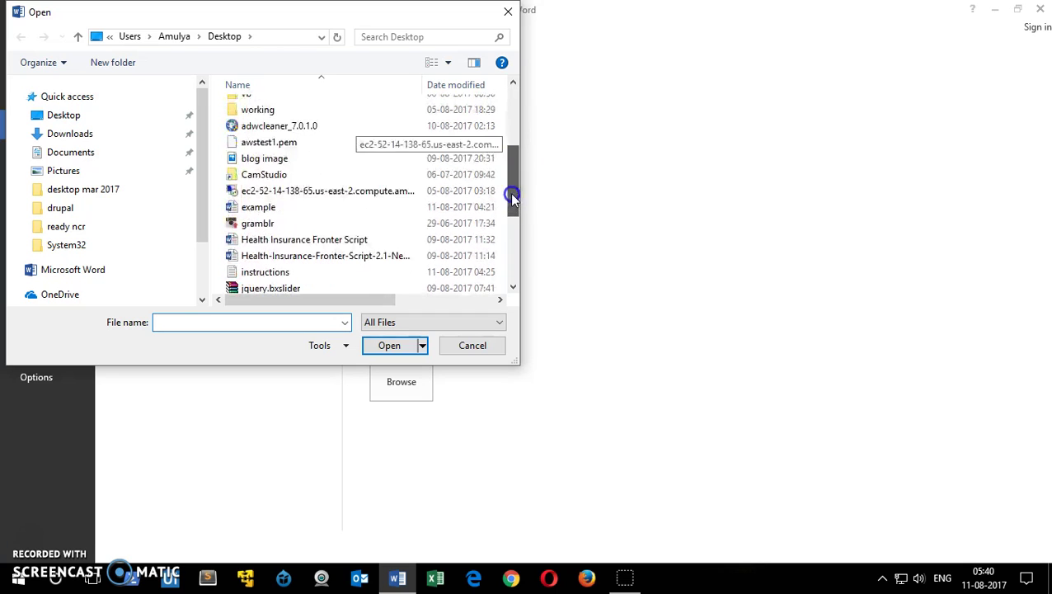
click(259, 207)
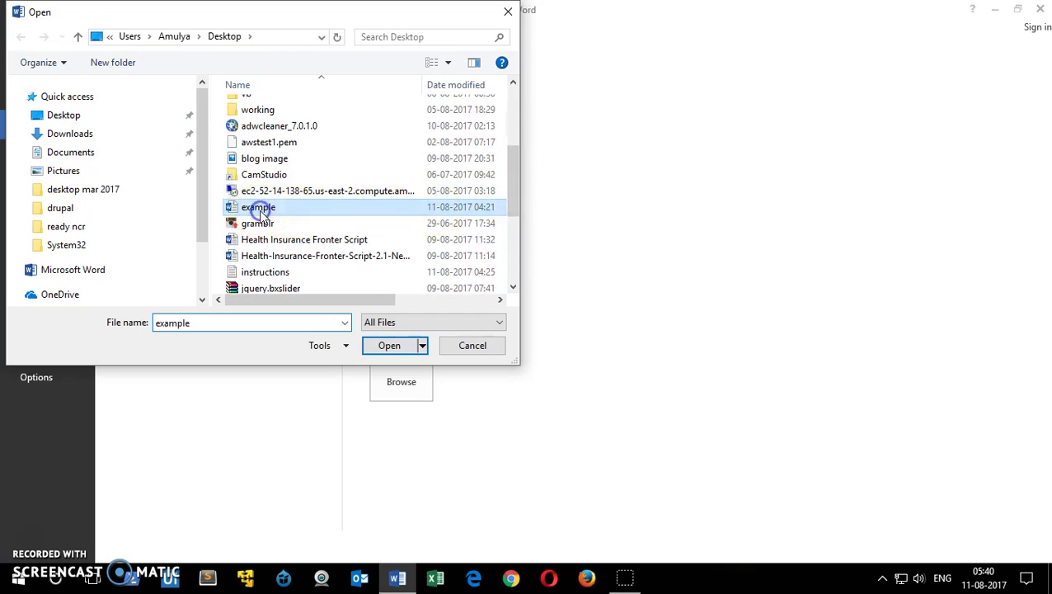
click(422, 346)
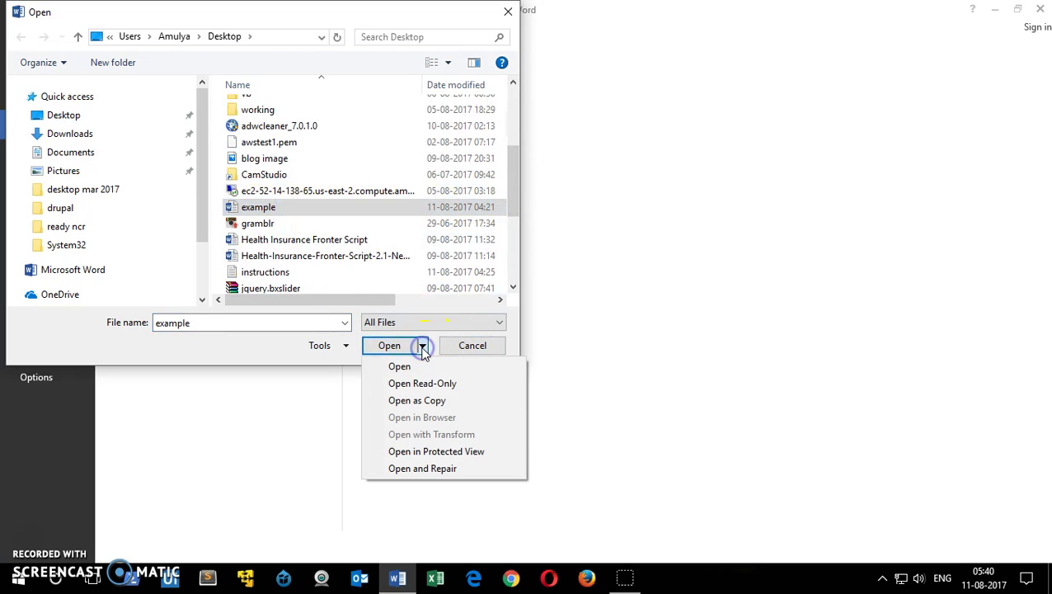
click(436, 405)
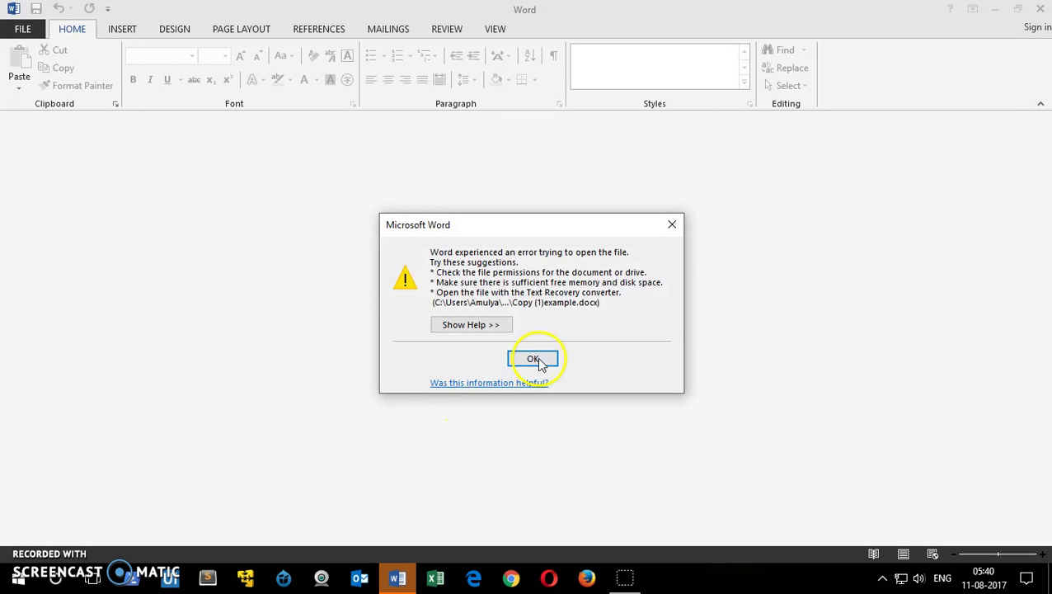
click(538, 363)
click(33, 35)
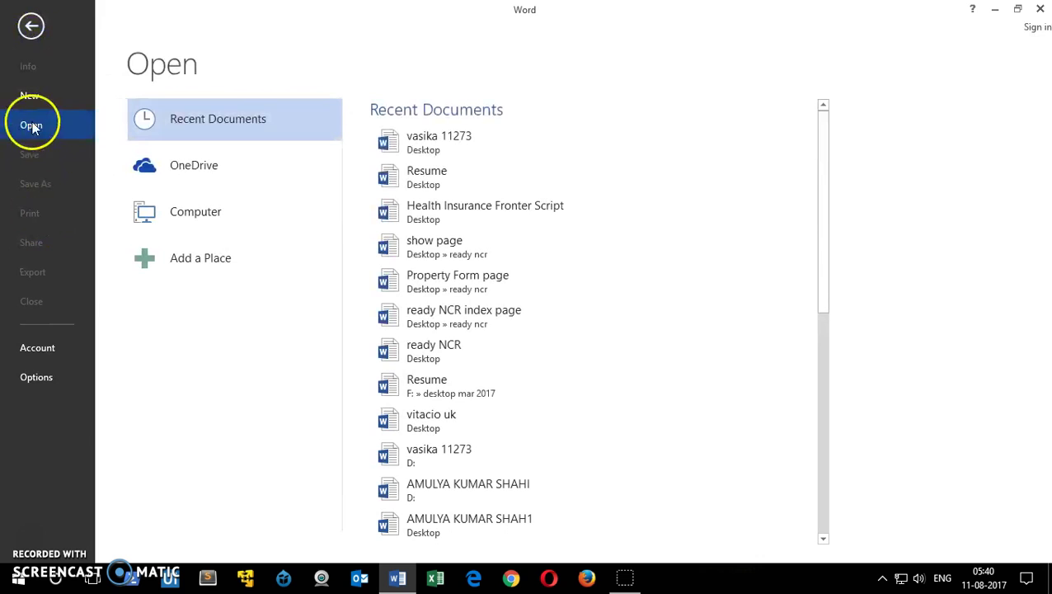
Select example on the Desktop with the file type set to Recover Text from Any File (*.*)
click(229, 213)
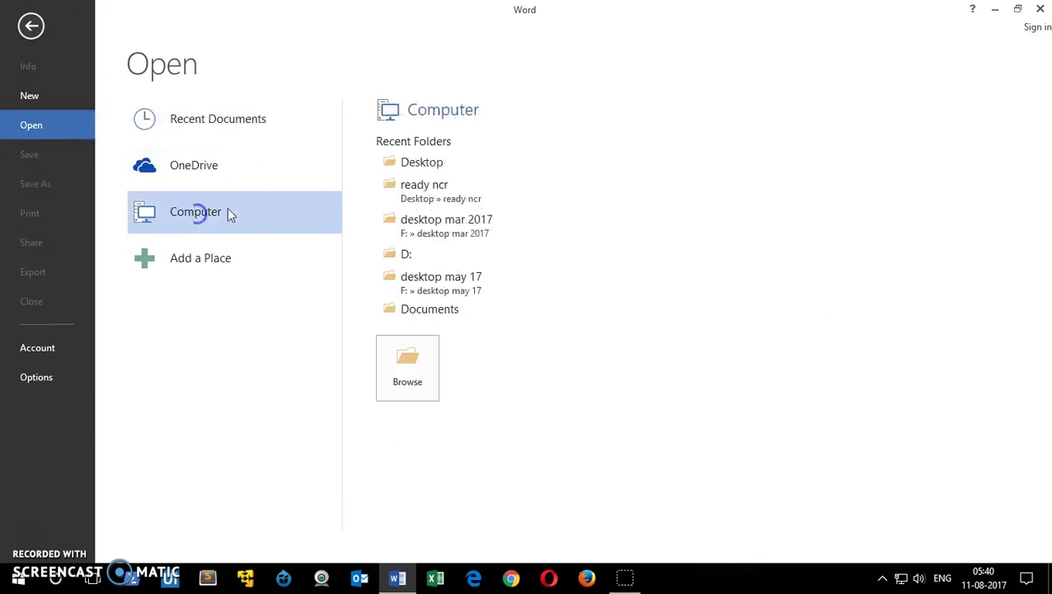
click(423, 163)
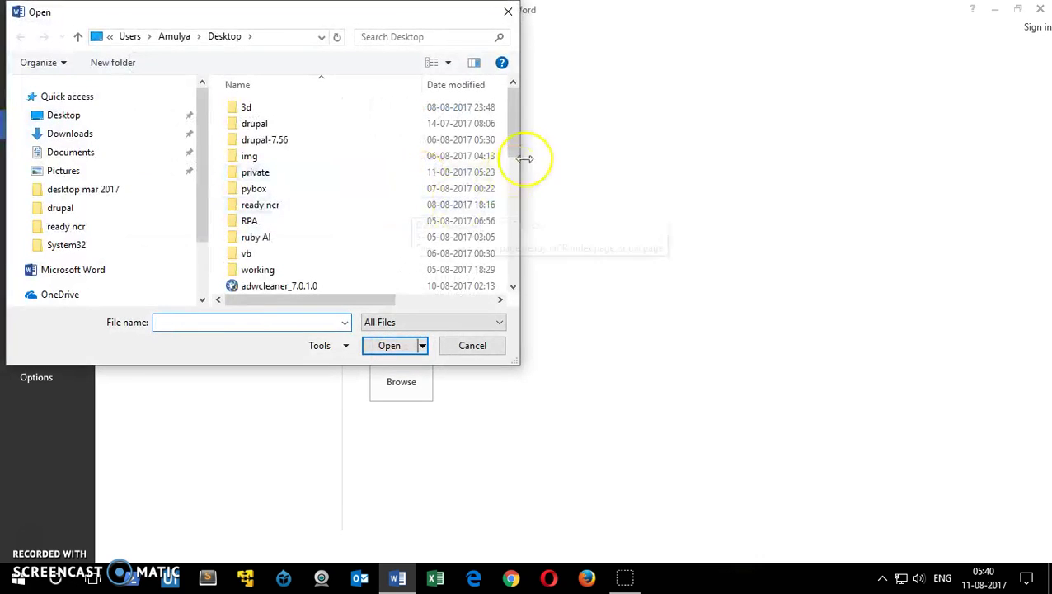
mouse_move(518, 108)
mouse_down()
mouse_move(504, 167)
mouse_move(466, 185)
mouse_up()
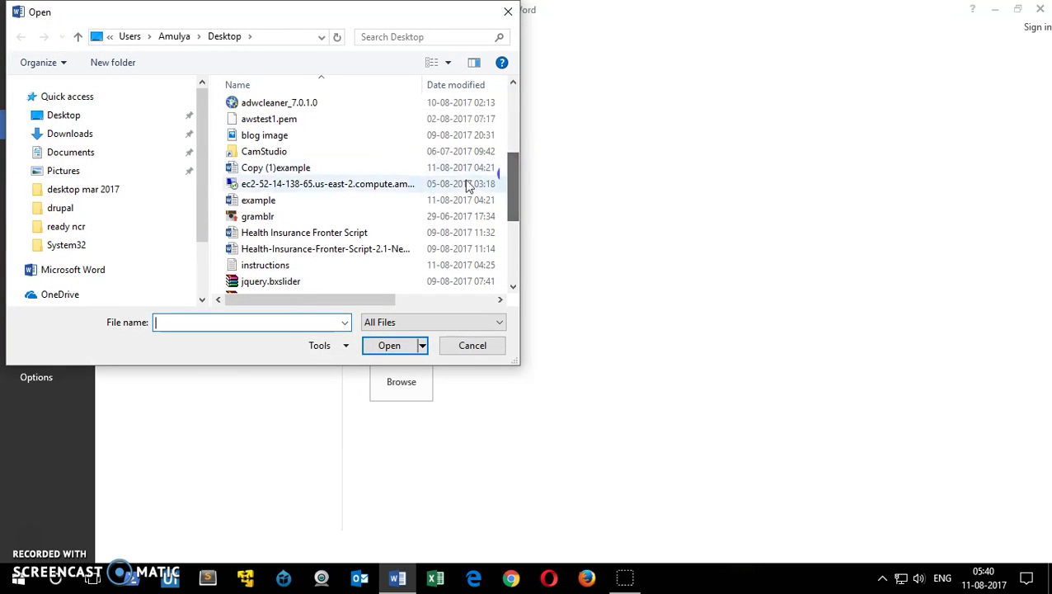
click(258, 201)
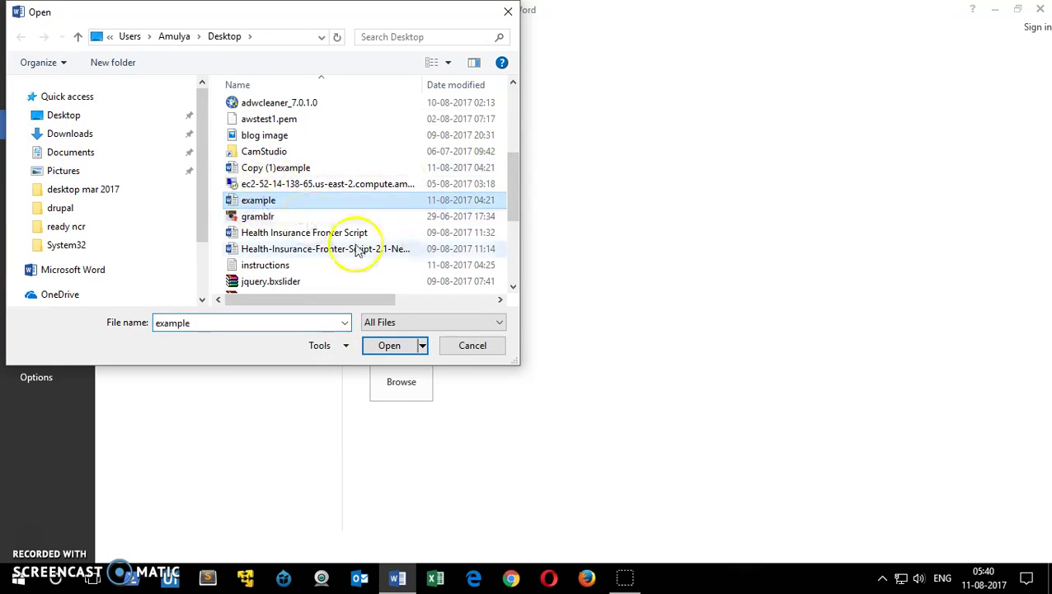
click(499, 326)
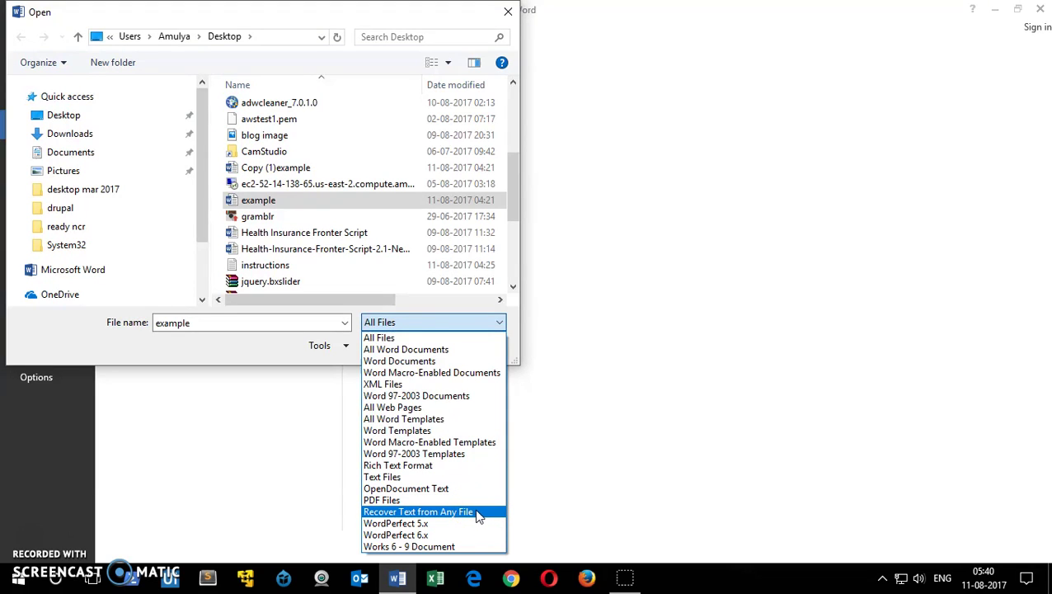
click(369, 513)
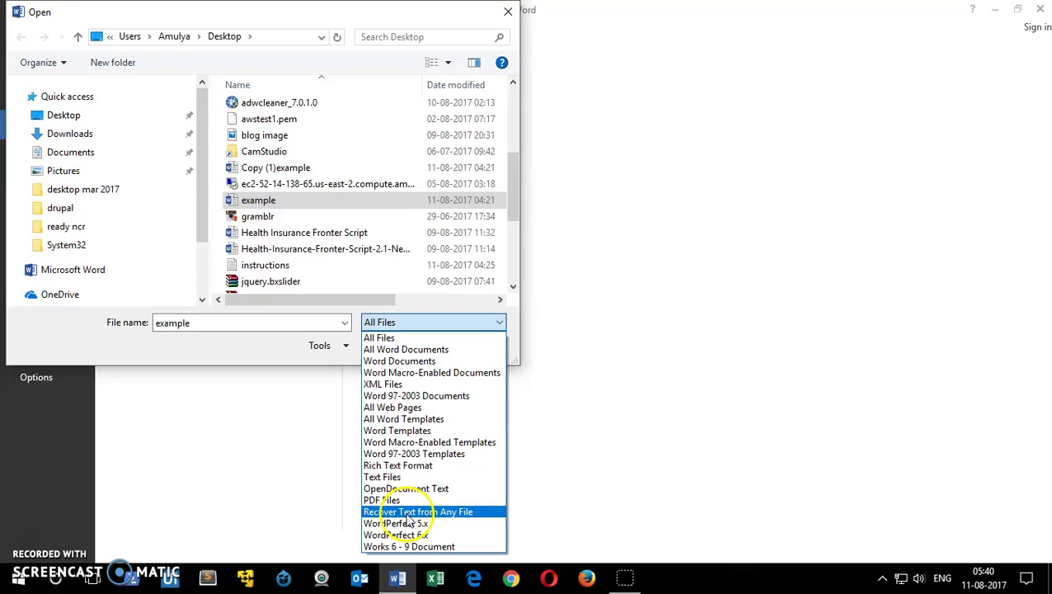
click(469, 513)
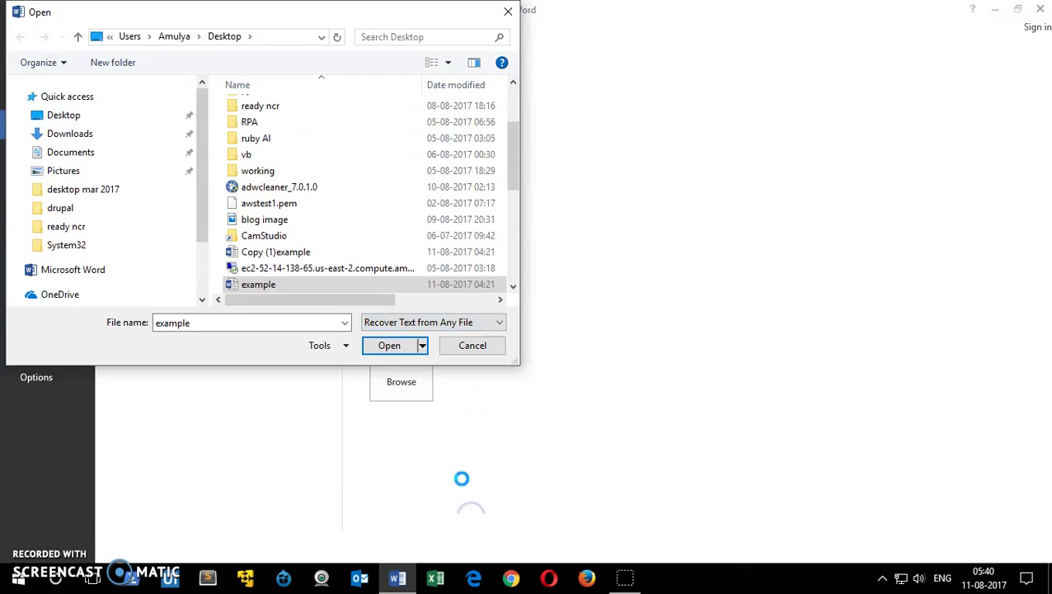
Open example with text recovery, dismiss the failure message, and close Word
click(393, 344)
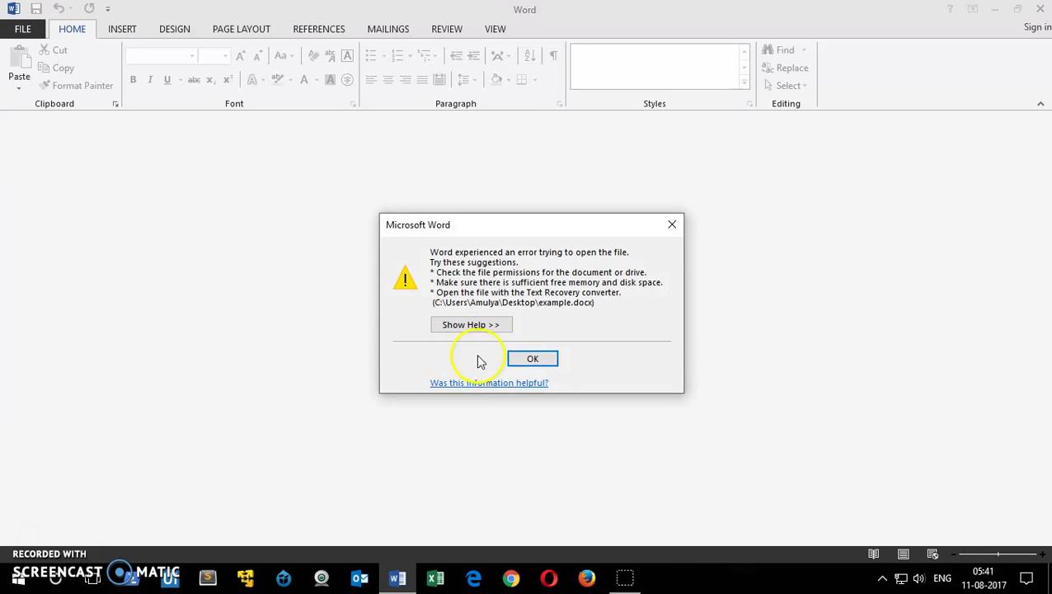
click(504, 328)
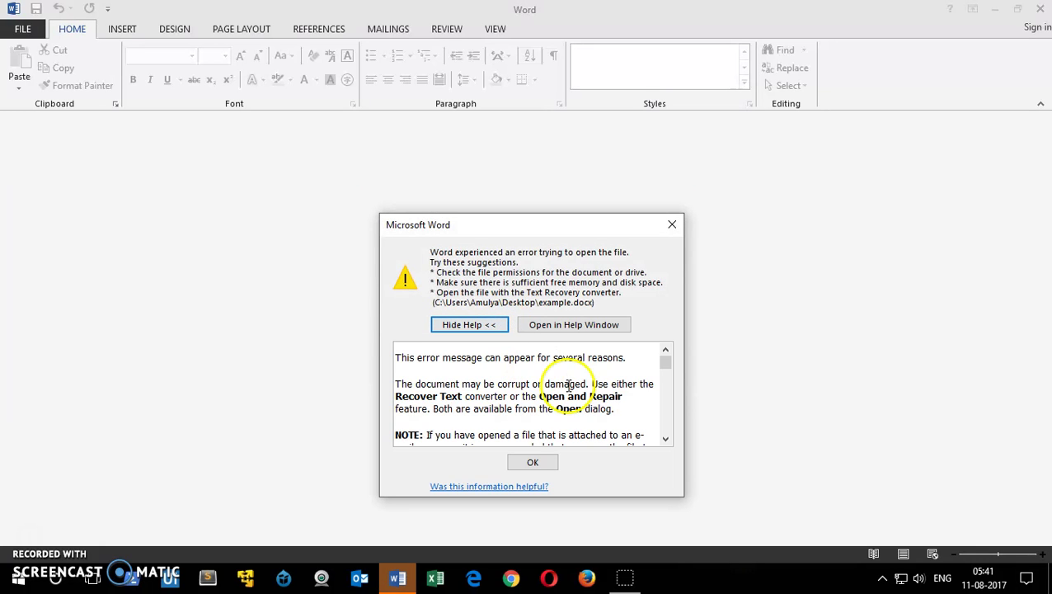
click(531, 465)
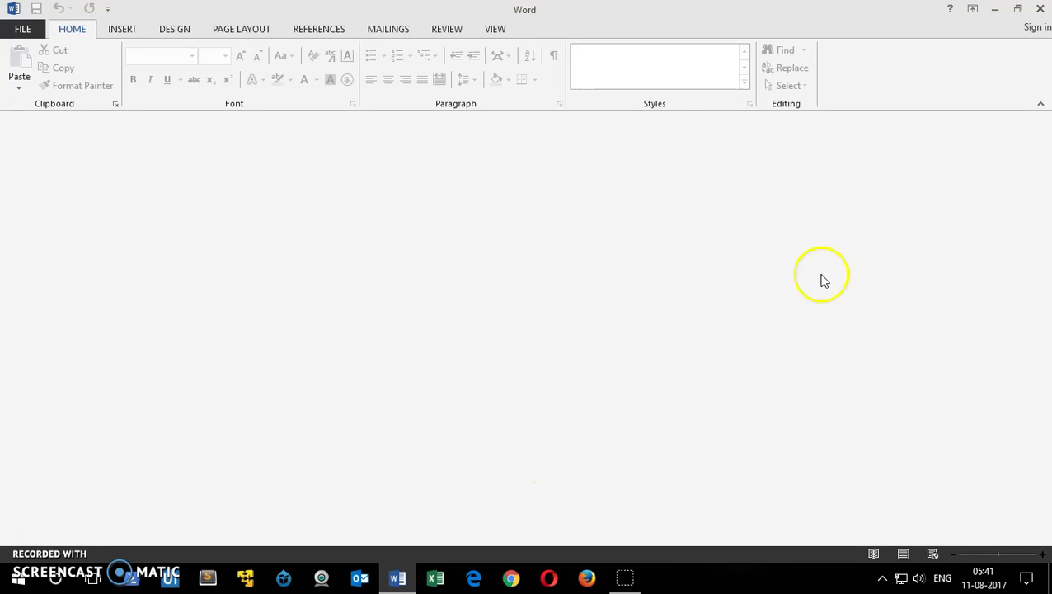
click(1041, 9)
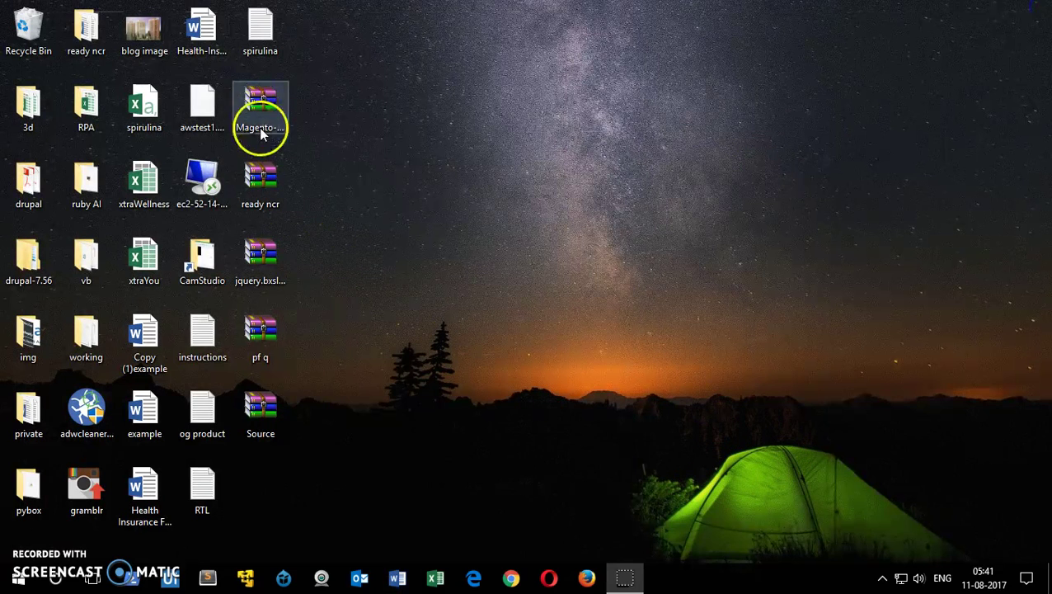
Visit win-rar.com in Chrome and start the WinRAR download from its download page
click(511, 582)
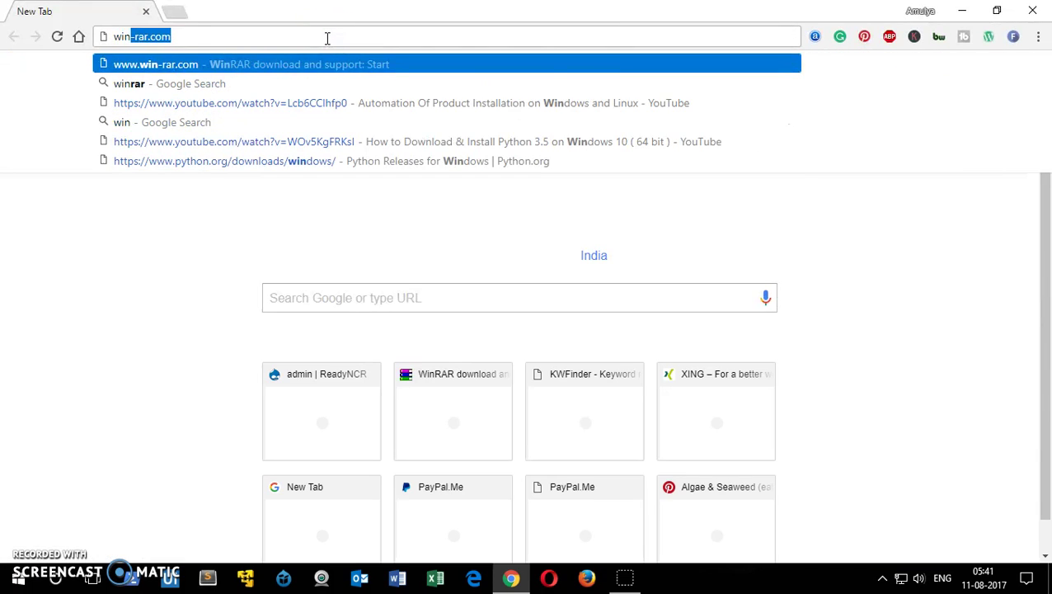
key(Return)
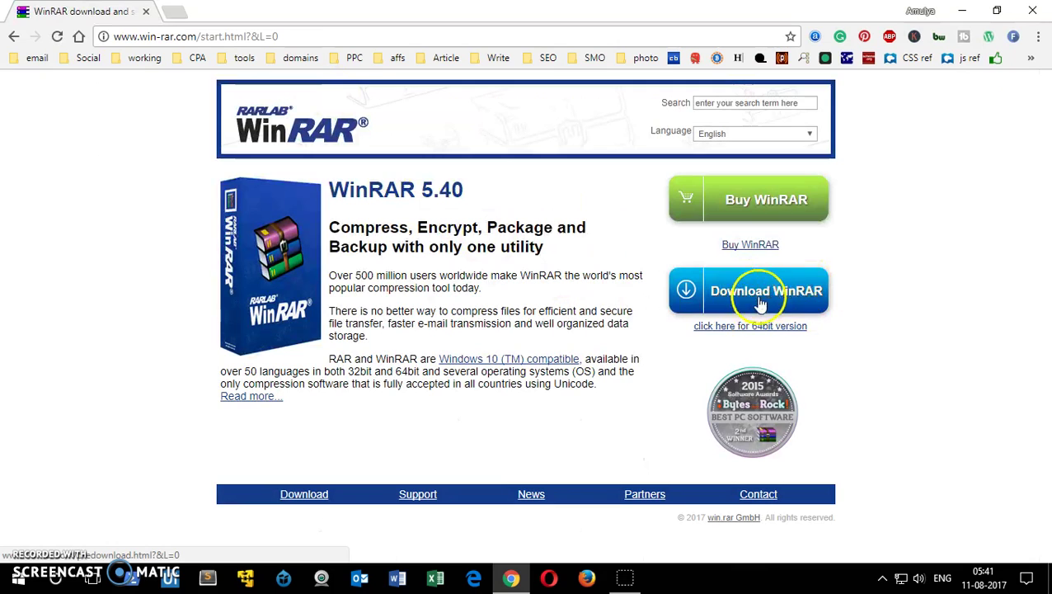
click(759, 304)
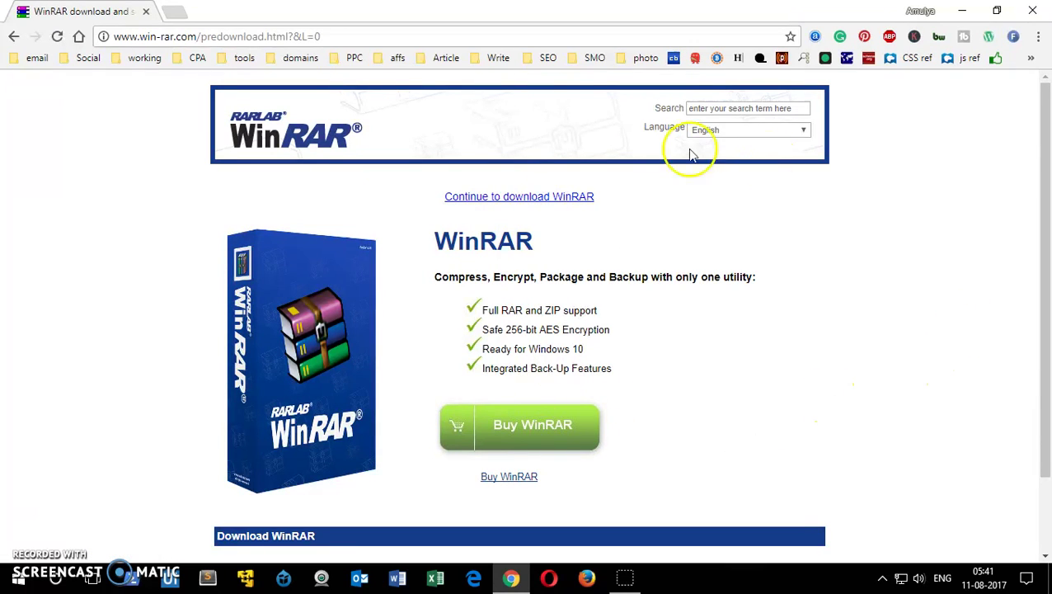
drag(1047, 193, 1042, 310)
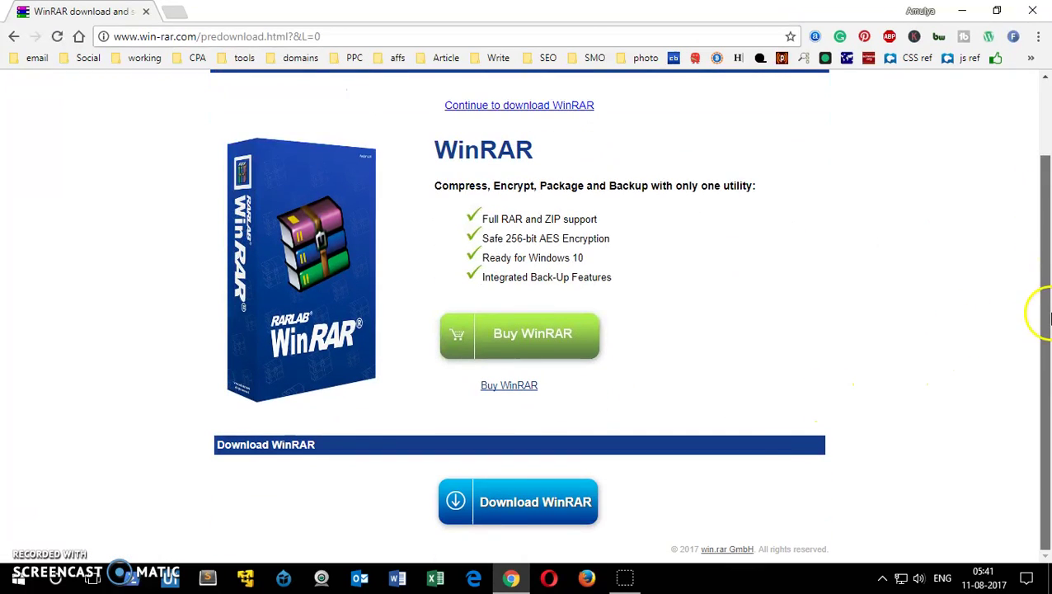
click(529, 510)
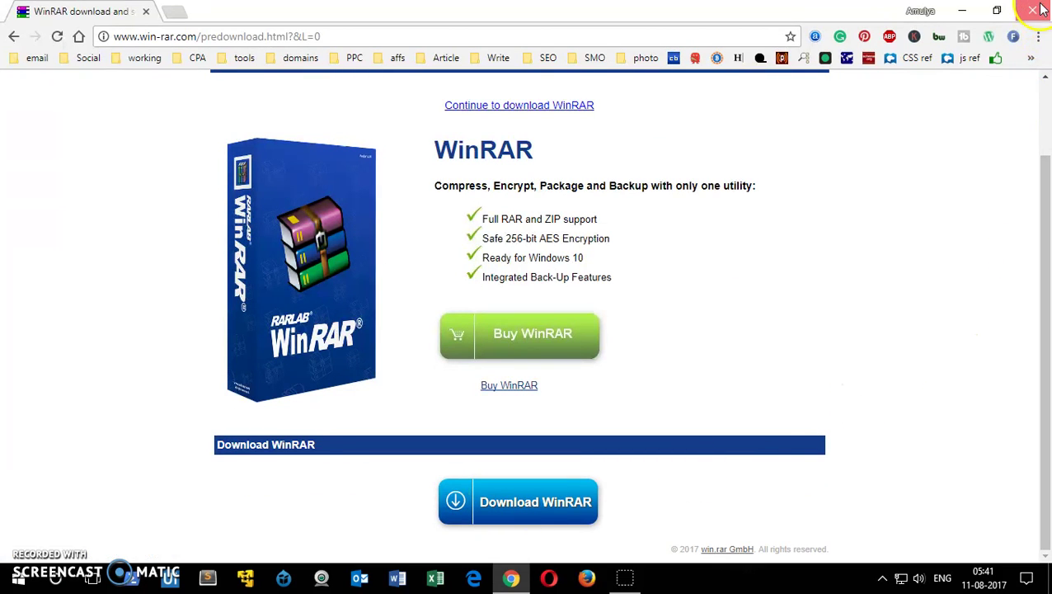
Move Copy (1)example to the Recycle Bin and start adding example to example.rar
click(963, 10)
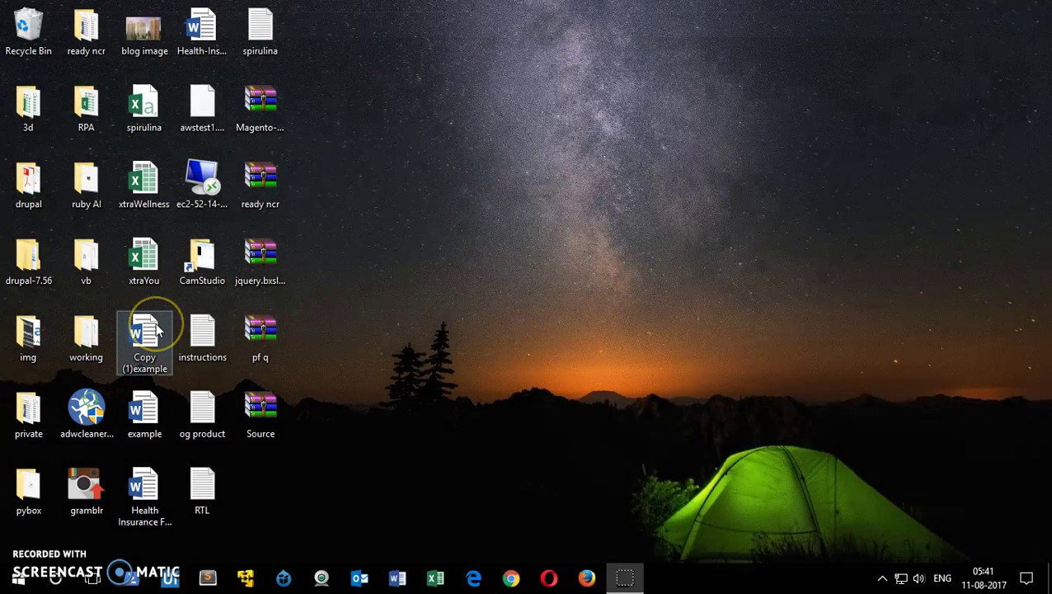
drag(156, 328, 28, 25)
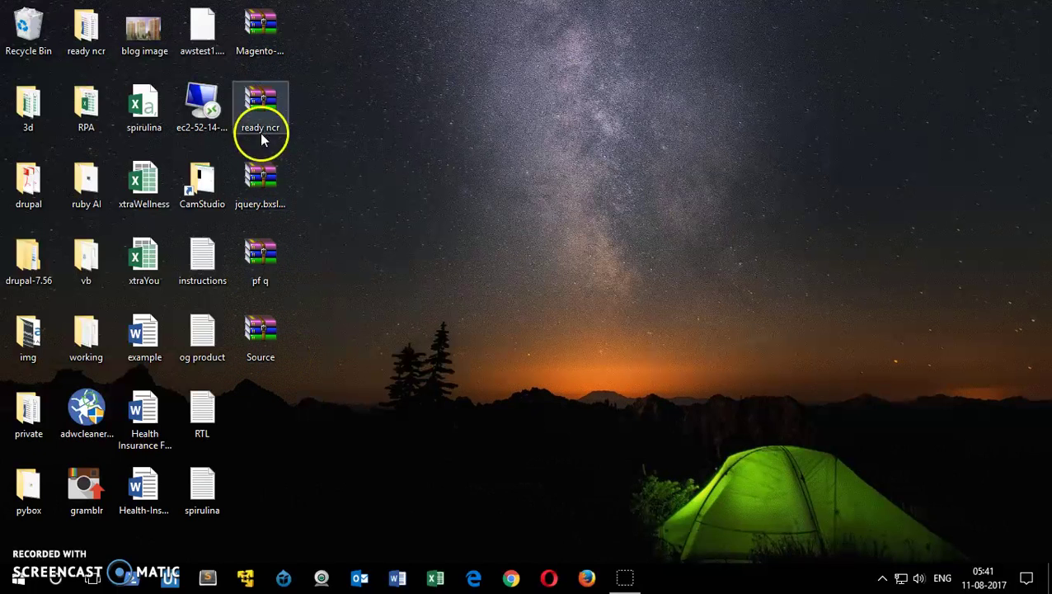
right_click(154, 337)
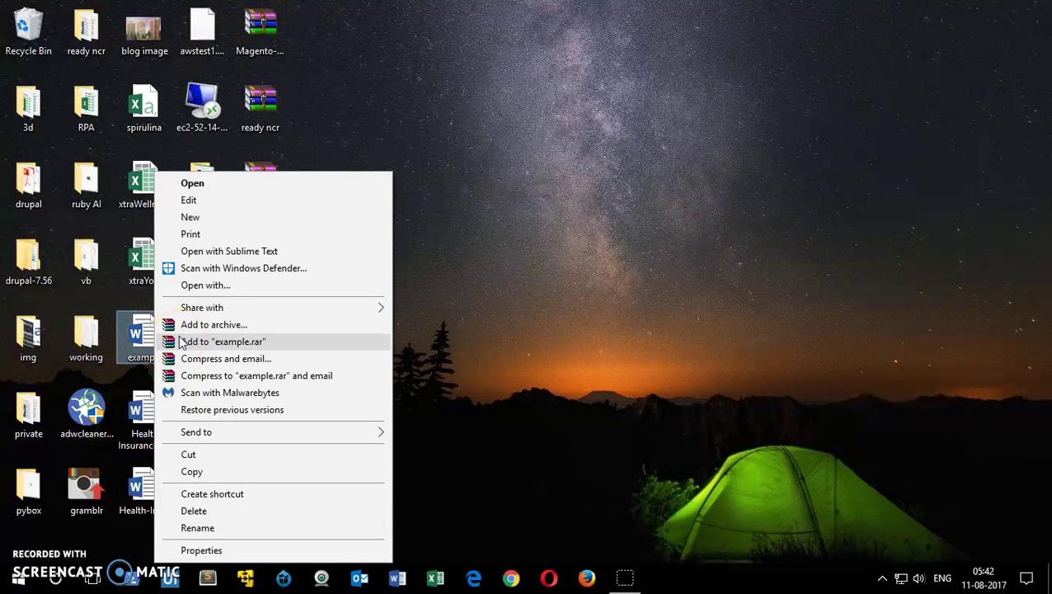
click(182, 342)
Finish packing the example Word document into the example.rar archive
click(329, 345)
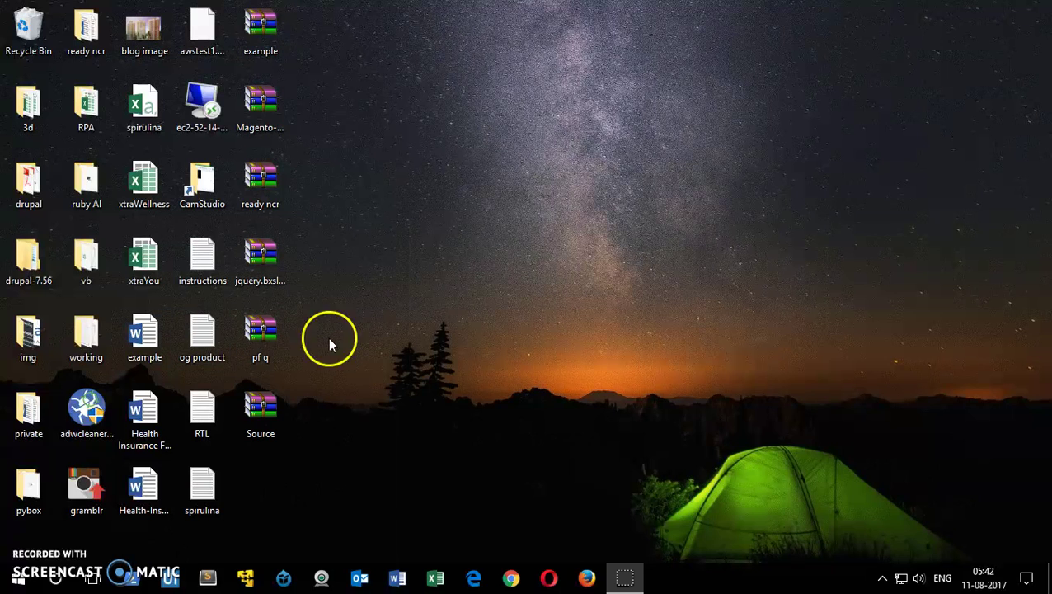
click(141, 346)
click(261, 415)
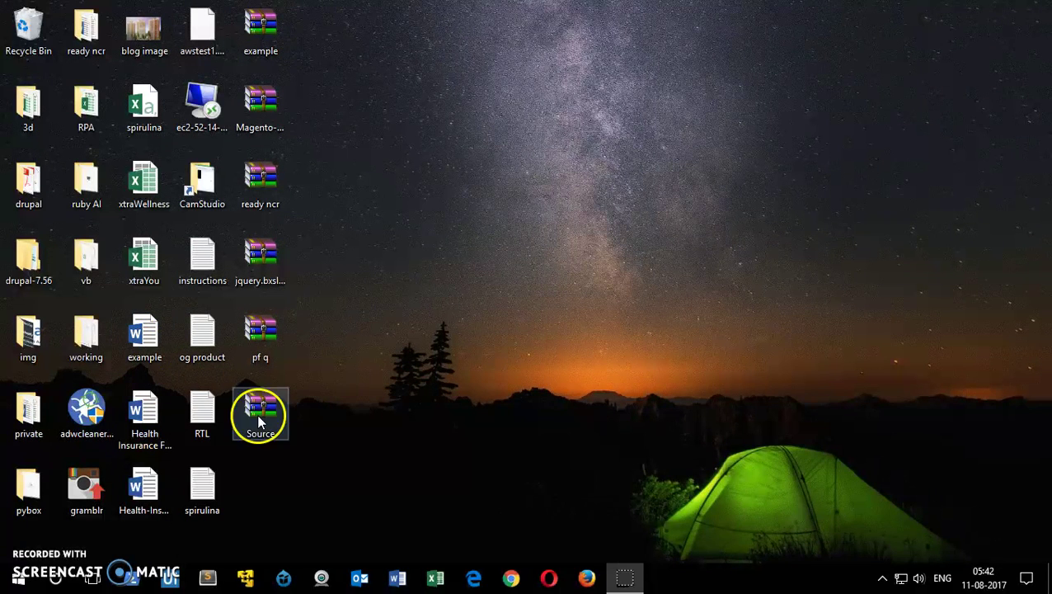
click(327, 462)
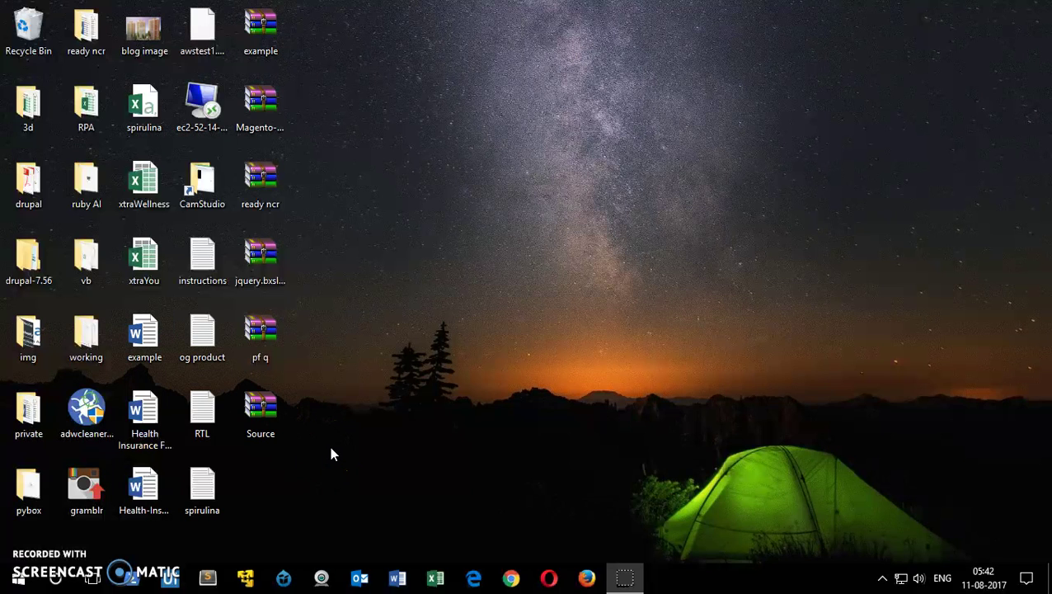
click(329, 456)
click(380, 346)
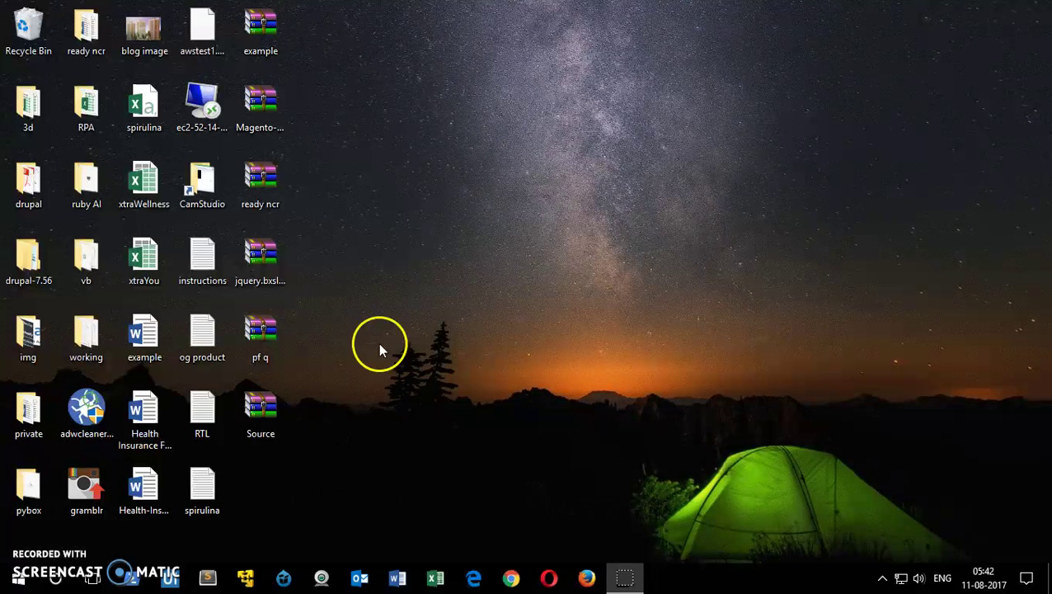
click(326, 31)
click(440, 144)
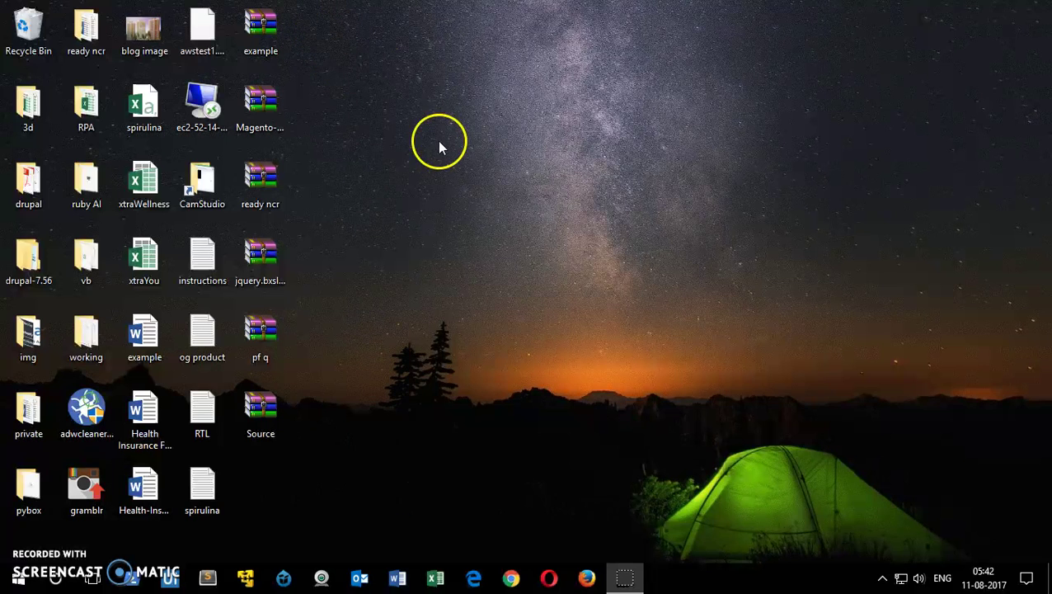
Open example.rar in WinRAR and launch the example.docx stored inside
double_click(274, 37)
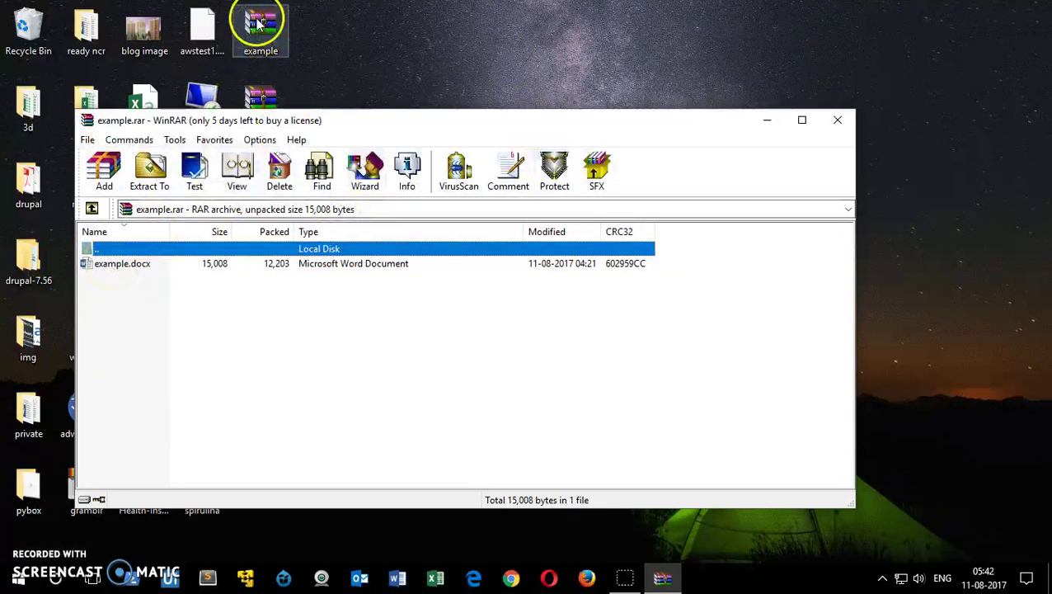
double_click(120, 272)
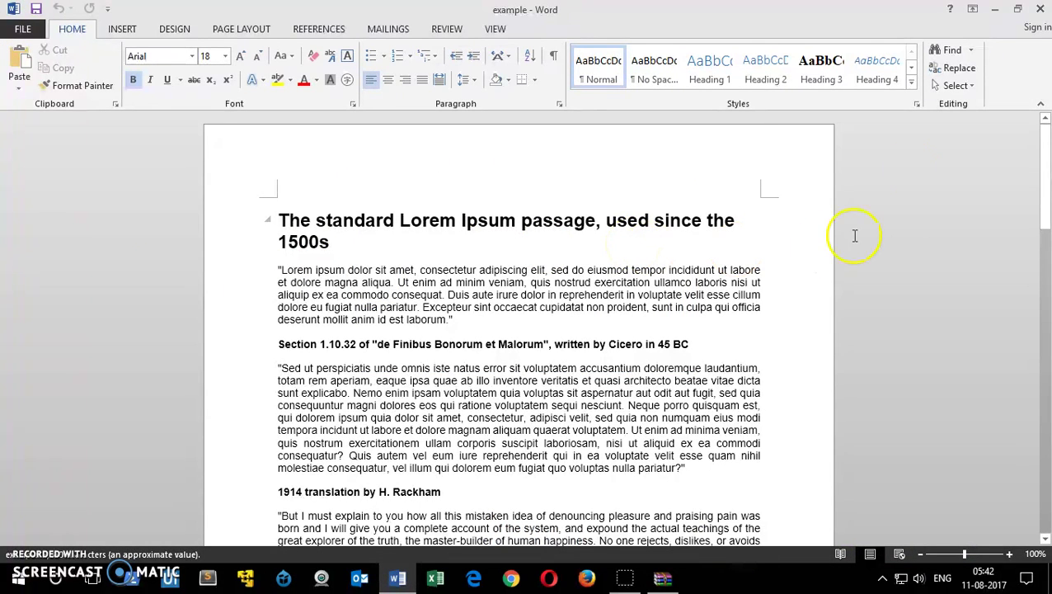
Scroll through the Lorem Ipsum text of the archived example.docx, then close Word
click(1046, 211)
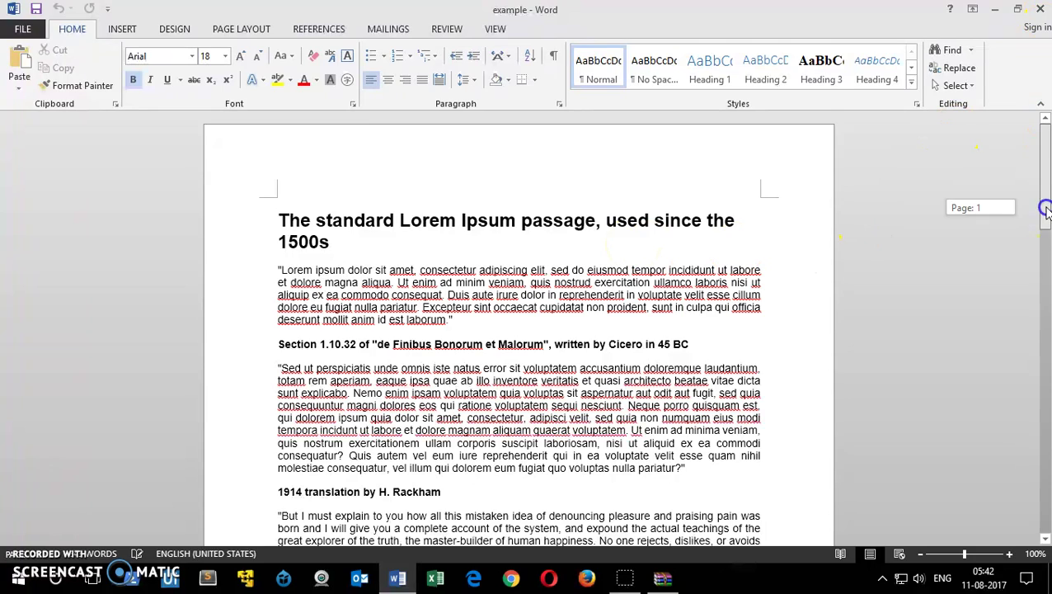
drag(1045, 211, 1039, 157)
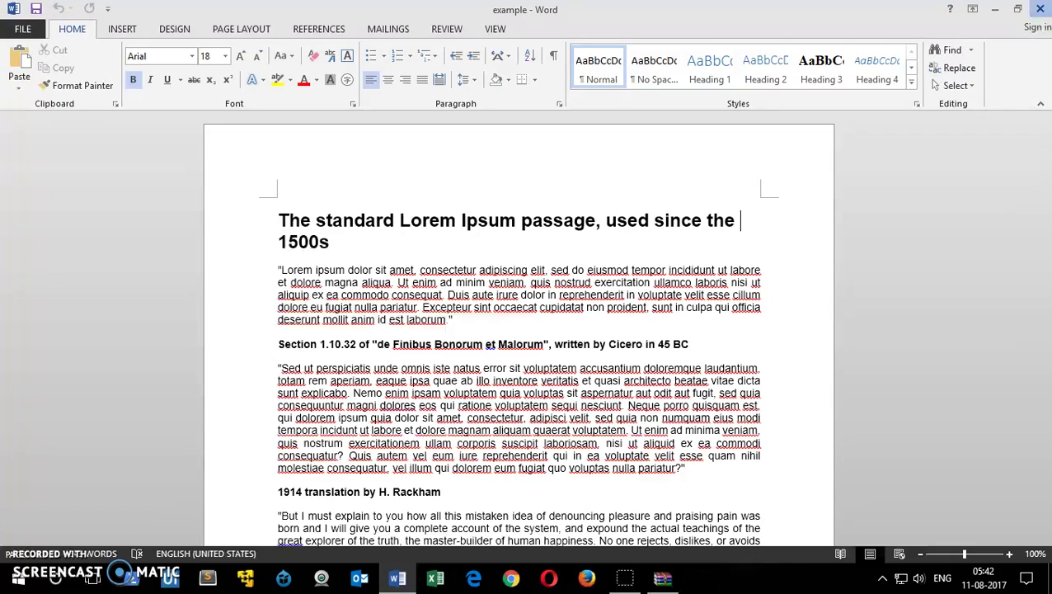
click(1041, 8)
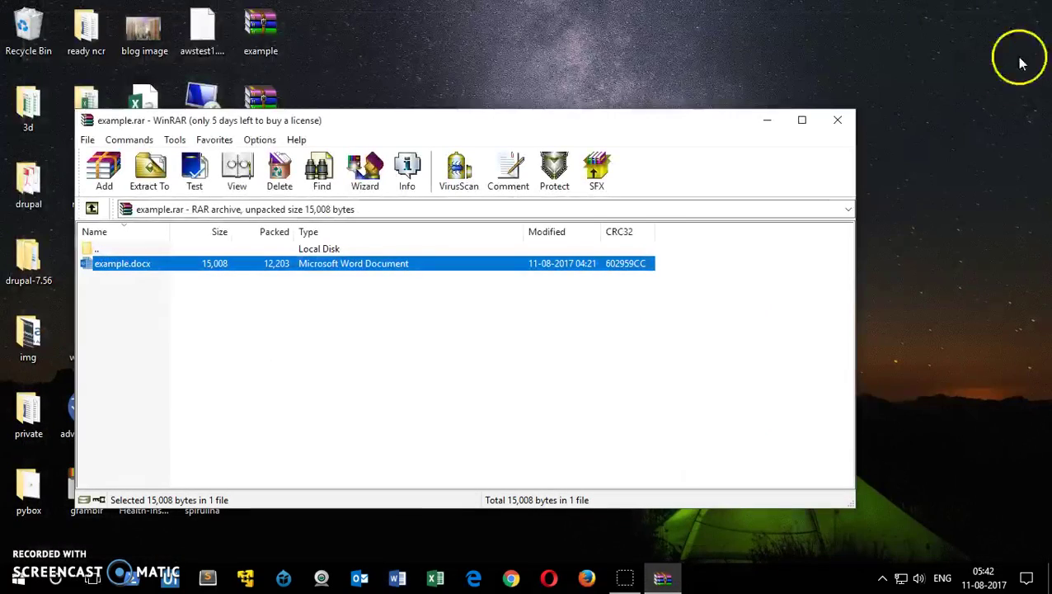
Close WinRAR and reopen the original example document from the desktop
click(838, 124)
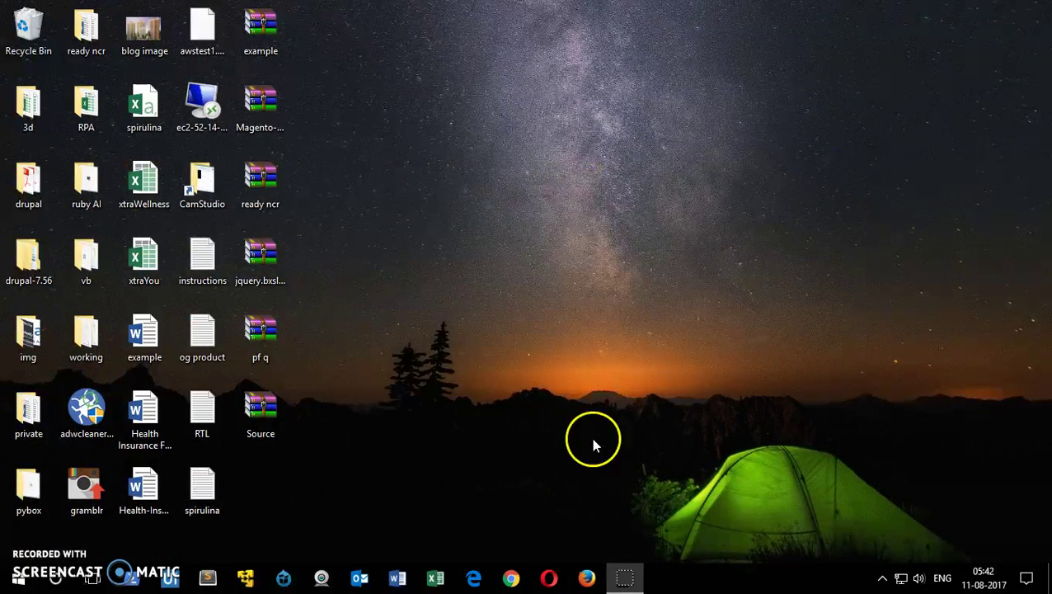
double_click(145, 334)
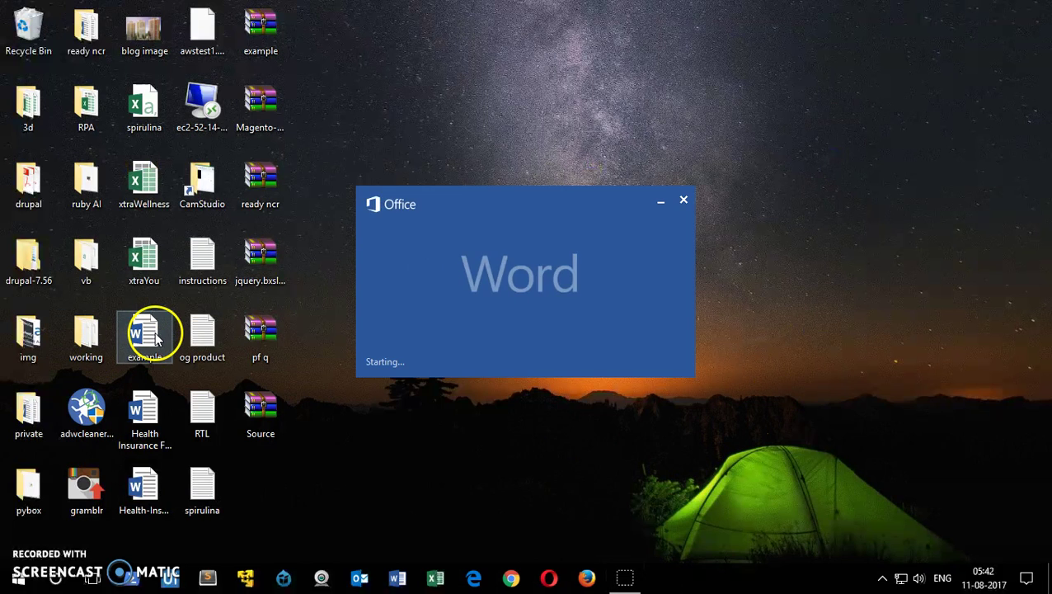